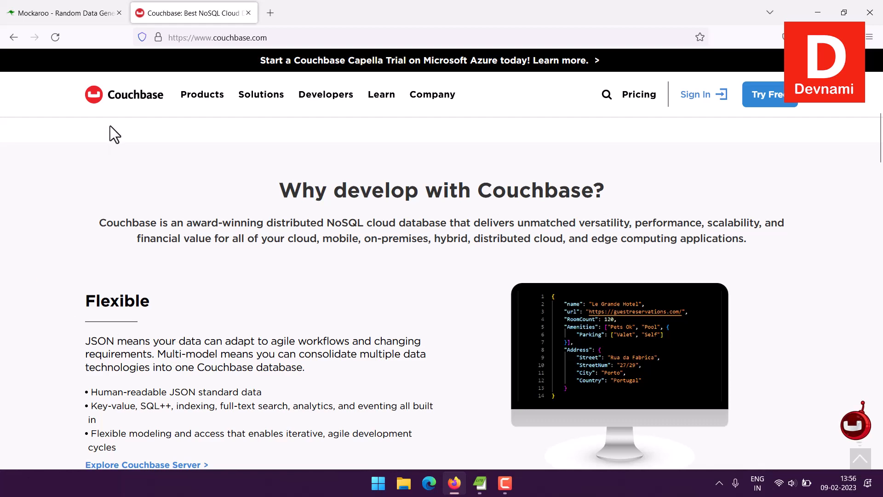
Step: Open the Downloads page from the links at the end of the Couchbase homepage
scroll(110, 125, "down", 10)
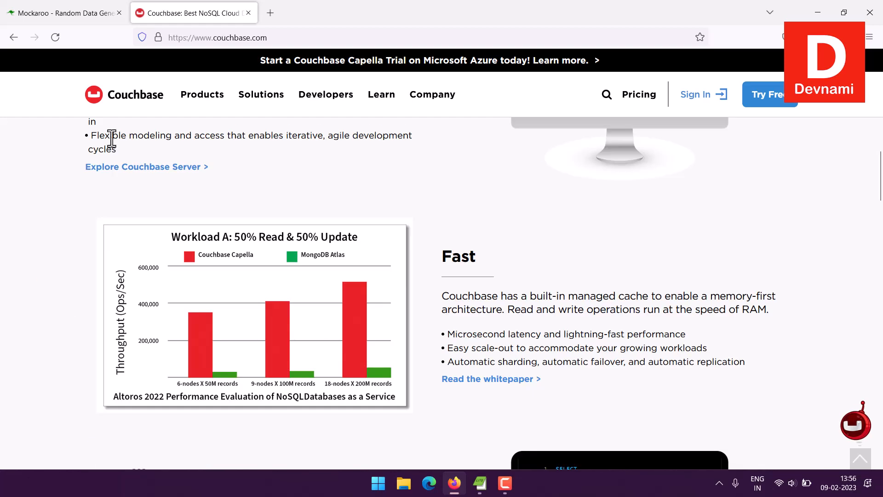
scroll(112, 161, "down", 15)
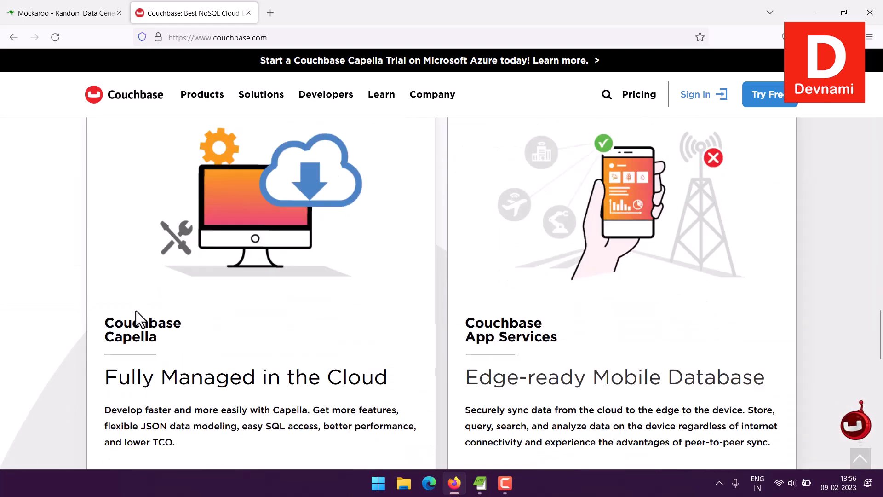
scroll(109, 272, "down", 4)
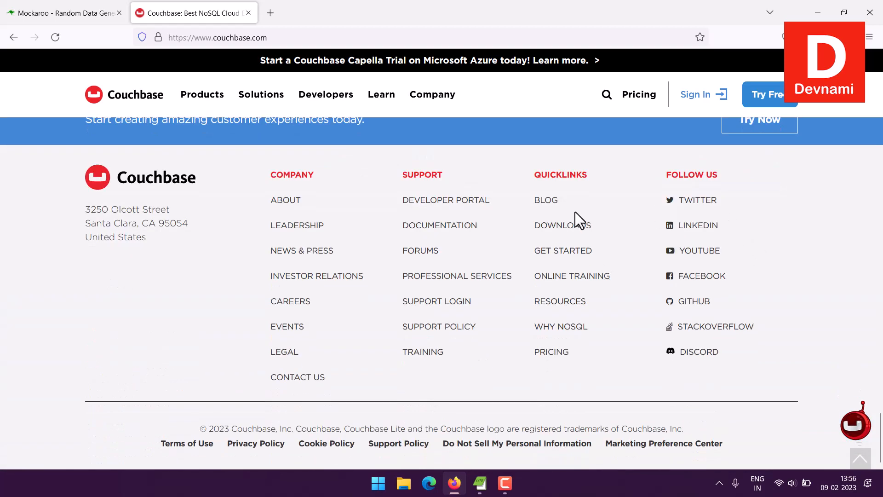
left_click(559, 229)
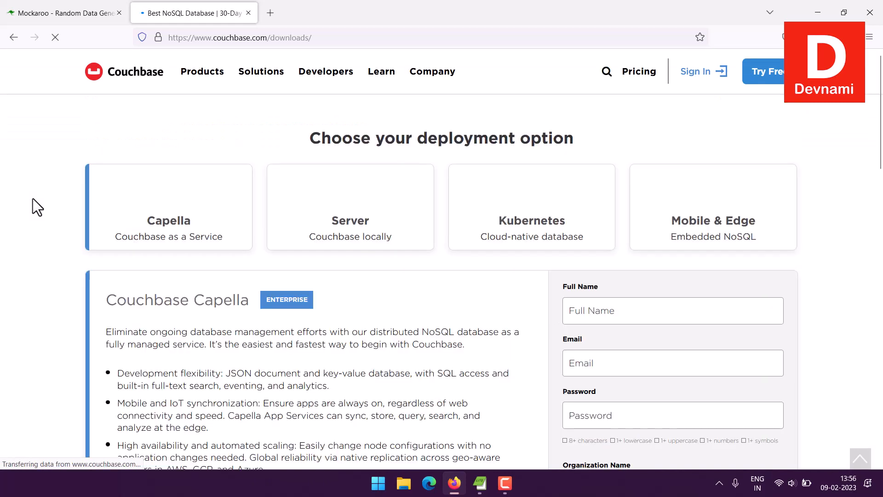
Step: Choose the Server deployment option and expand the Couchbase Server Community edition download details
scroll(32, 198, "down", 6)
scroll(32, 197, "up", 6)
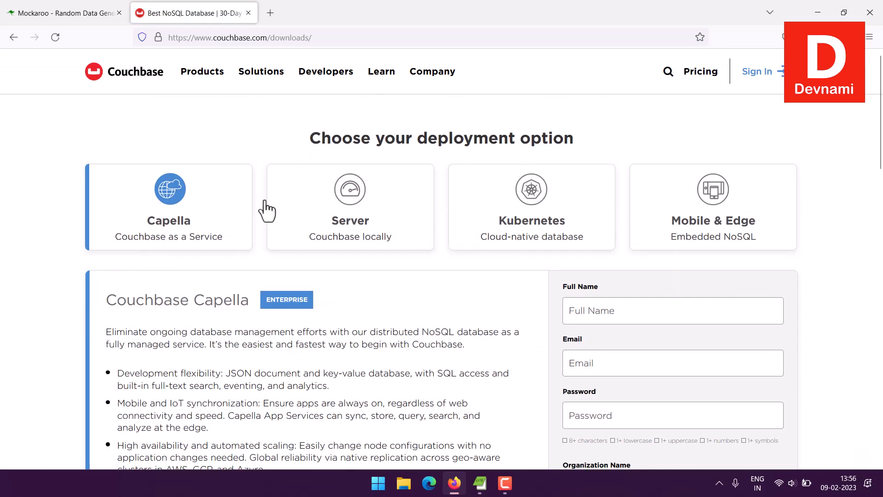
left_click(269, 209)
scroll(29, 256, "down", 10)
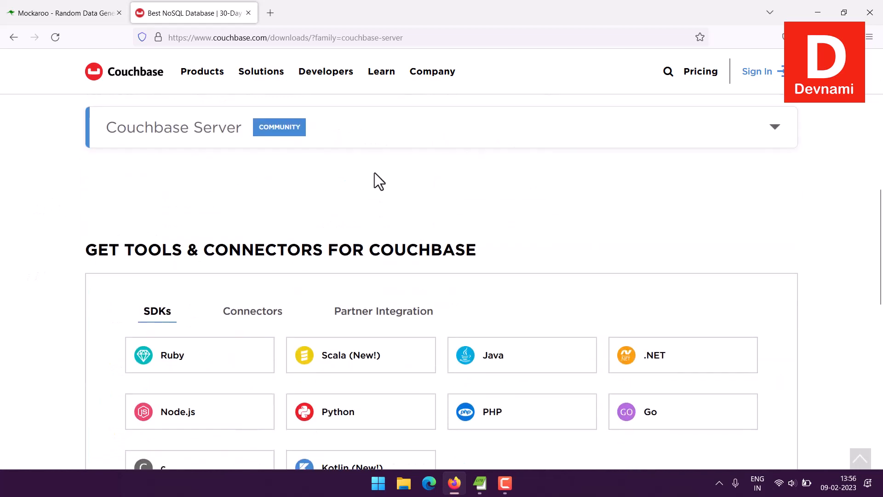
left_click(775, 127)
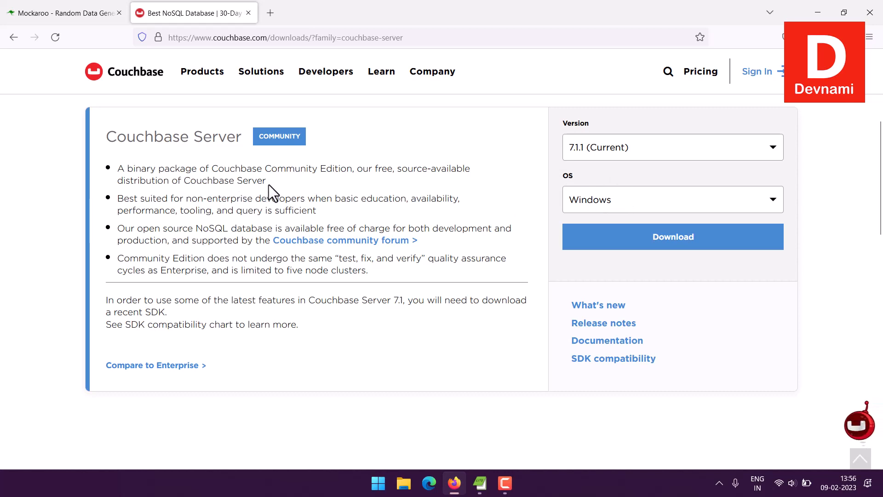
left_click_drag(257, 184, 253, 186)
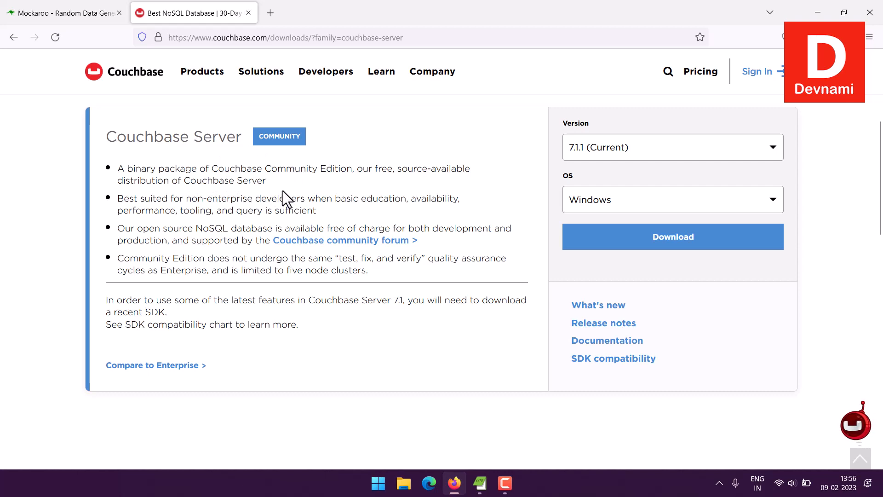
Step: Minimize the browser and launch the local Couchbase Server console from its desktop shortcut
left_click(460, 482)
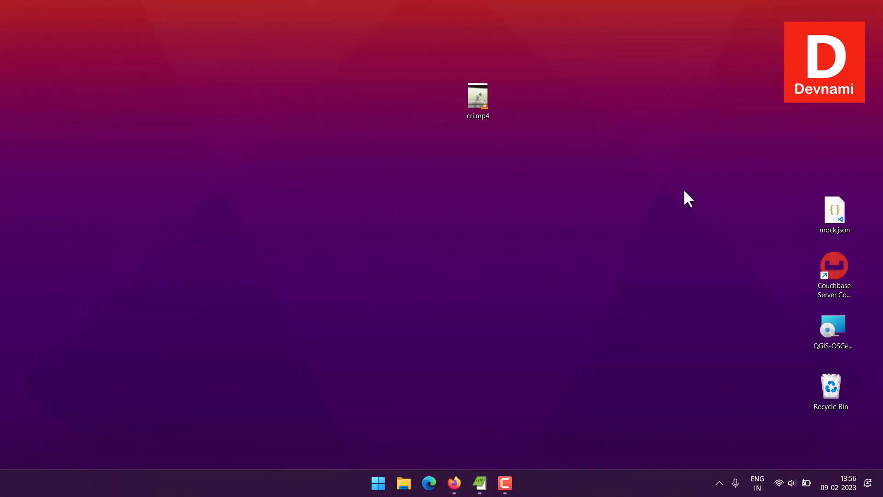
left_click_drag(478, 104, 836, 395)
double_click(836, 279)
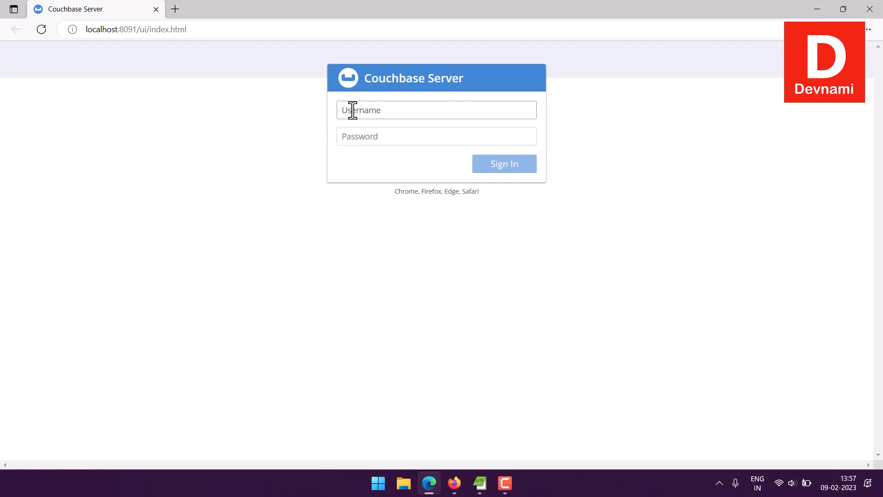
Step: Sign in to the Couchbase Server console with the administrator's username and account password
type("mahesh")
key("Tab")
type("p")
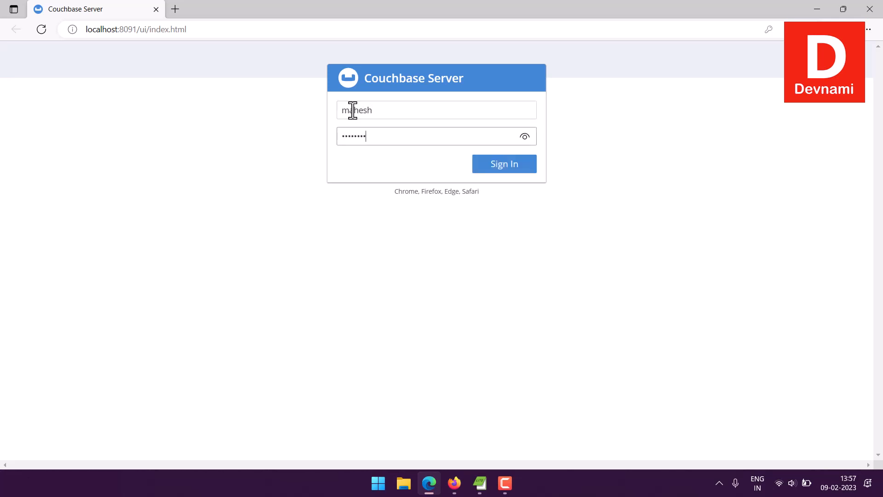
key("Return")
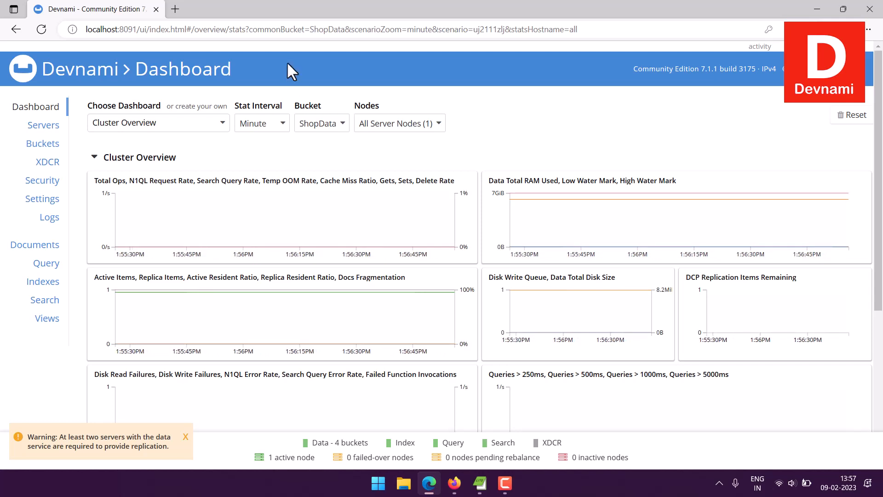
Step: View the available buckets on the dashboard and the Buckets page, including the ShopData bucket's details
left_click(322, 130)
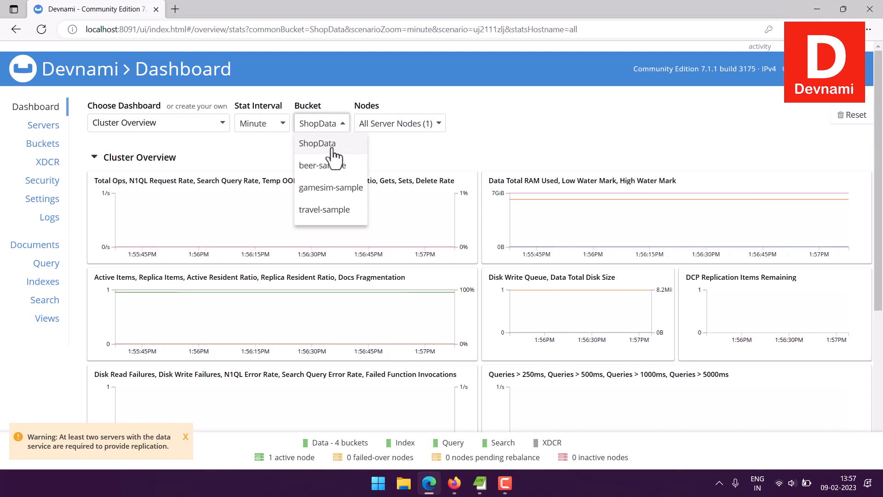
left_click(247, 142)
left_click(54, 146)
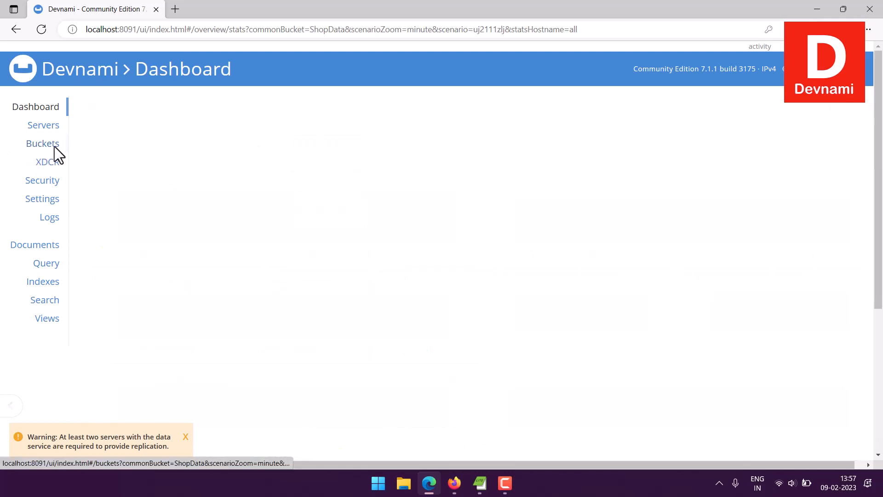
left_click(136, 146)
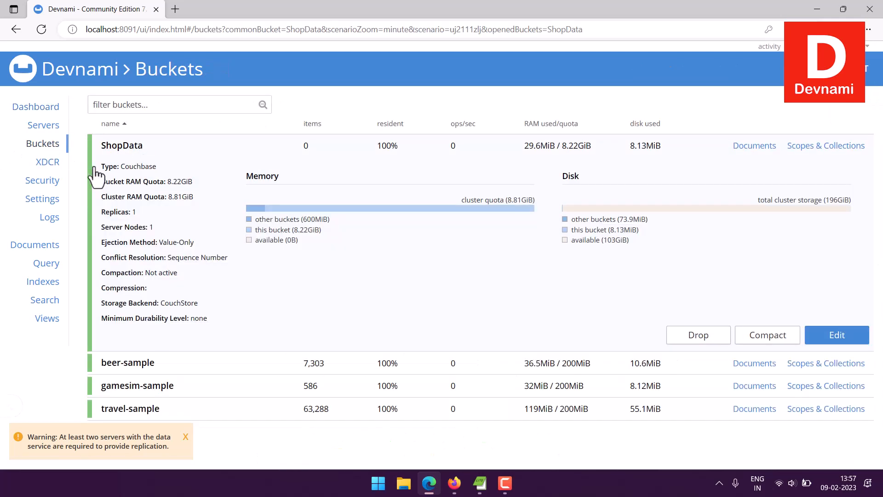
left_click(131, 152)
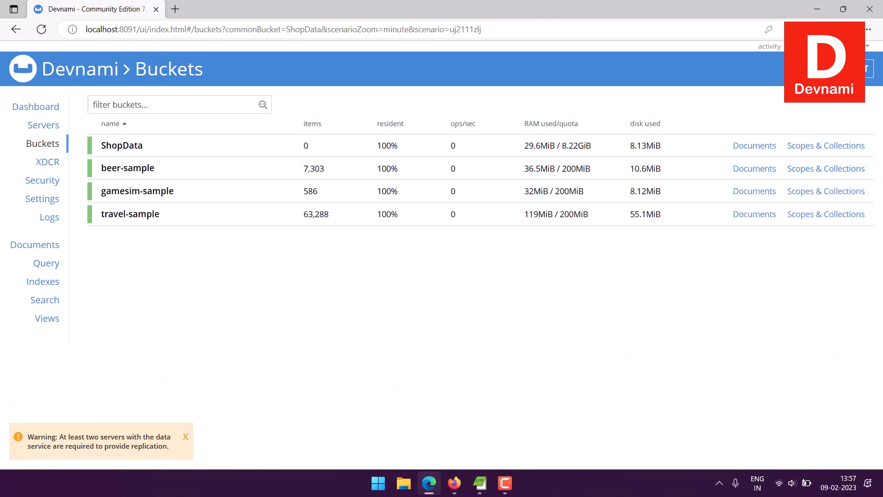
Step: Try to add a new bucket to the cluster
left_click(860, 69)
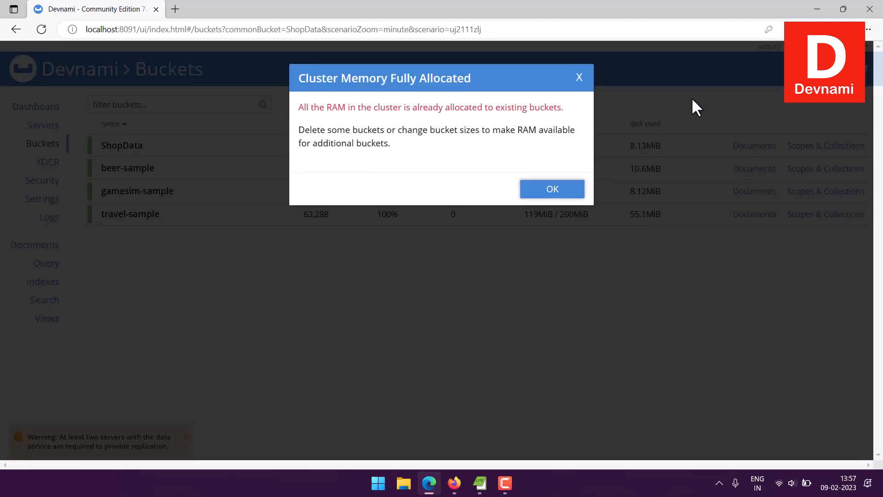
left_click_drag(303, 107, 509, 164)
left_click(484, 155)
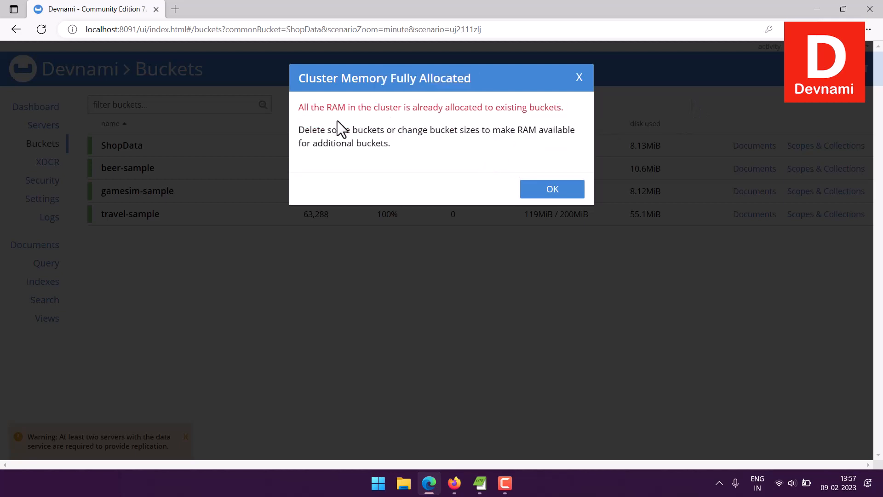
left_click(579, 79)
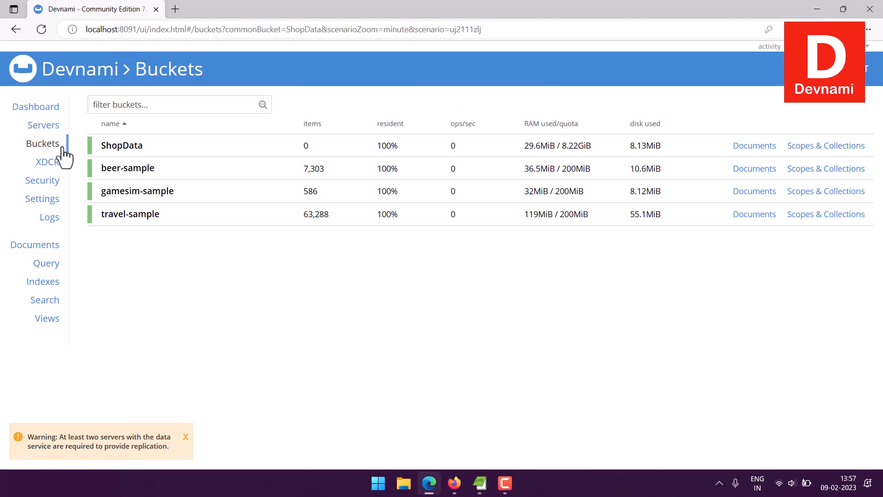
Step: Open the Documents page for the ShopData bucket and look at the JSON editor for creating a new document
left_click(44, 250)
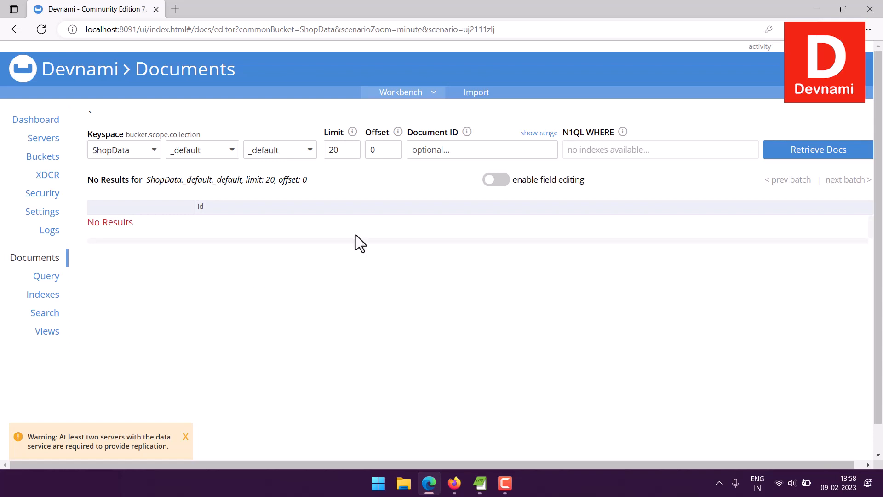
left_click(836, 69)
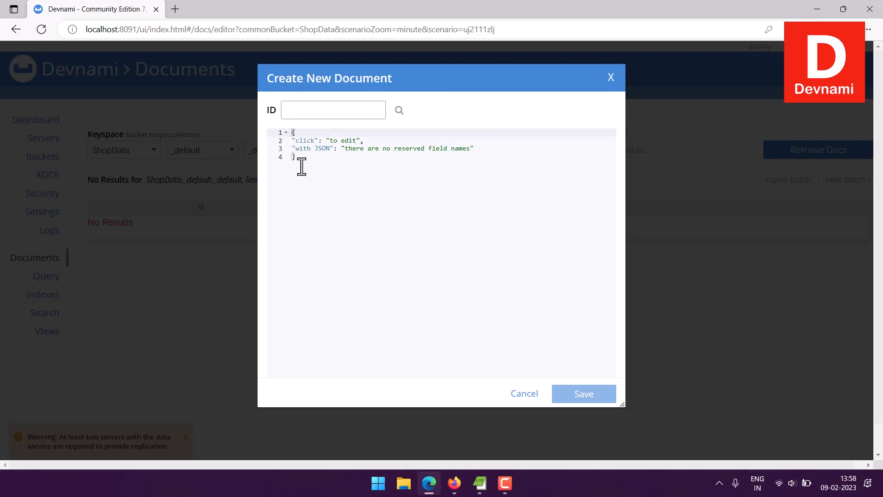
left_click_drag(295, 159, 292, 132)
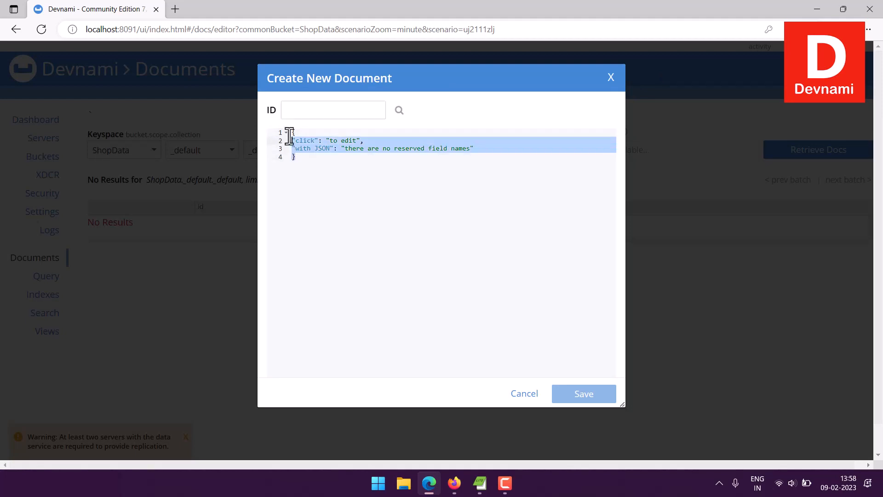
left_click(336, 139)
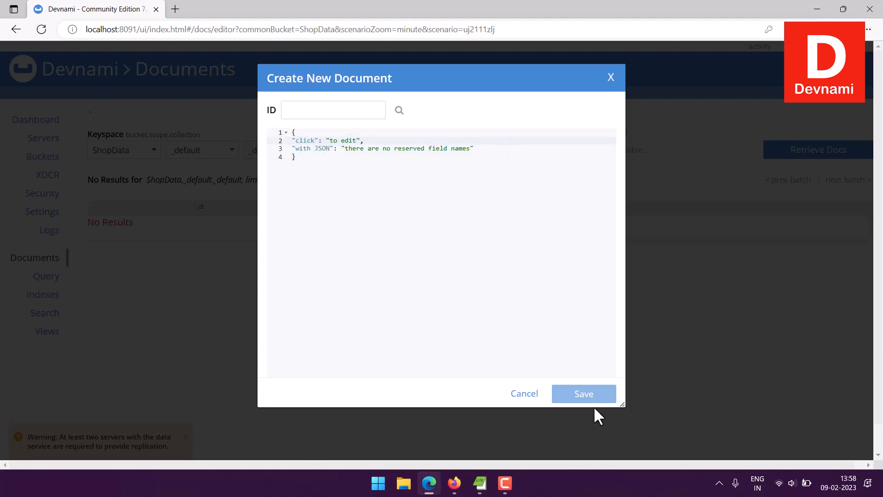
left_click(611, 77)
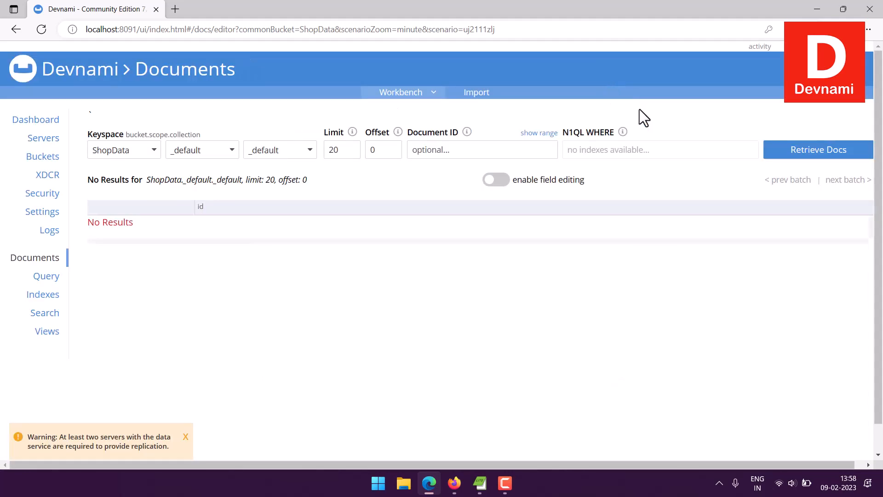
Step: Open the document import page, dismiss the replication warning and view the available file parsing formats
left_click(478, 93)
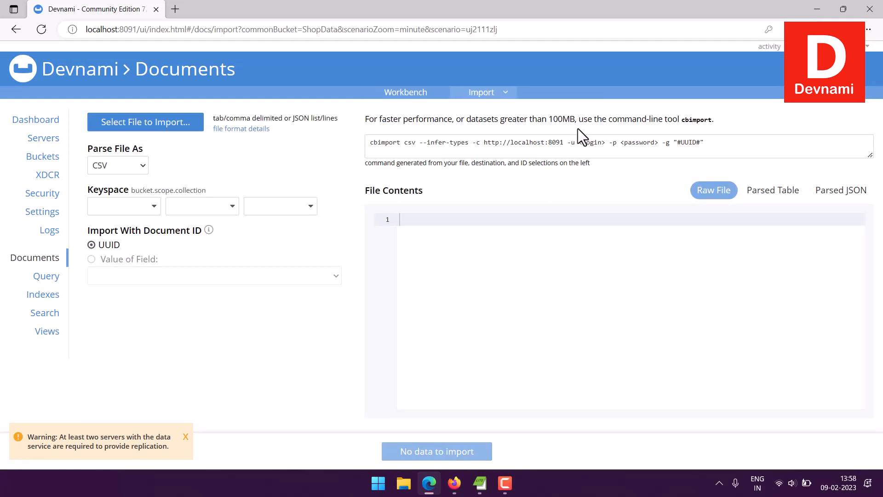
left_click(185, 437)
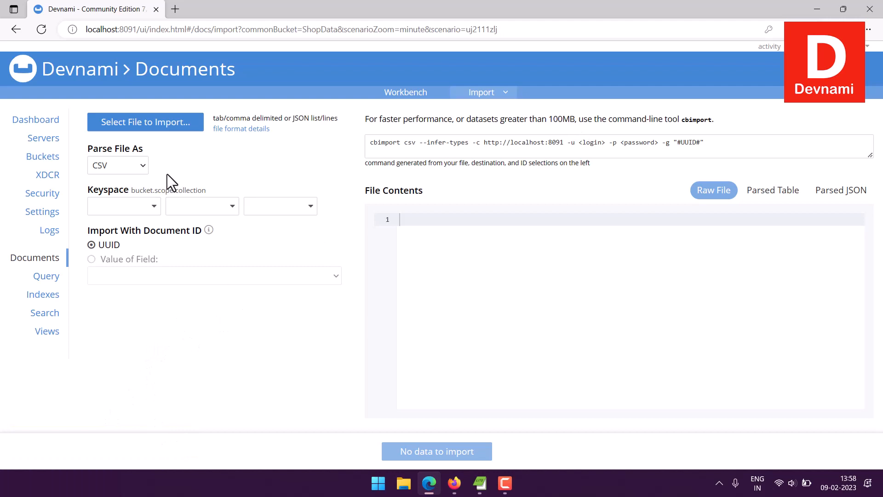
left_click(110, 166)
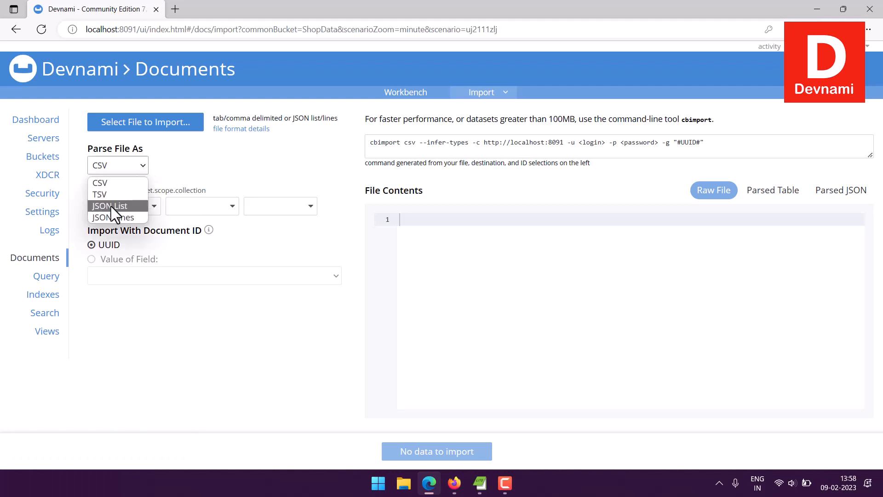
left_click(233, 162)
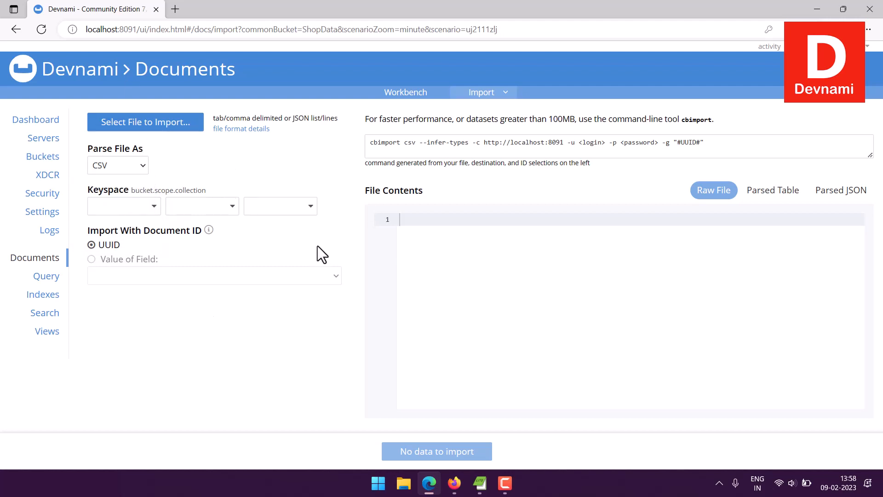
Step: Switch to Mockaroo in Firefox and examine the mock data schema's field names and row count
left_click(454, 483)
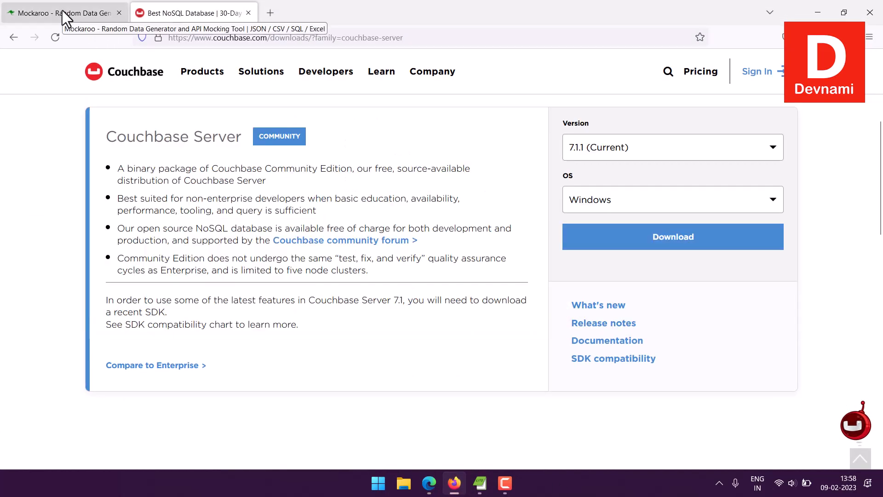
left_click(63, 13)
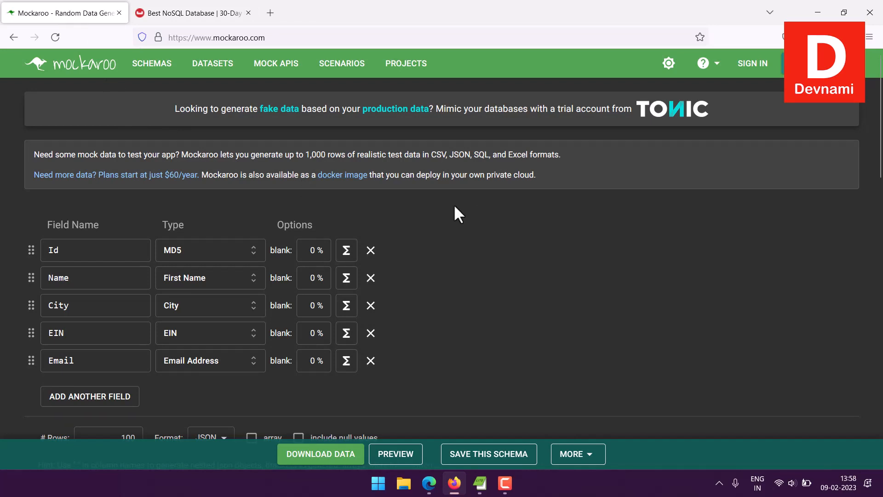
scroll(512, 216, "down", 3)
left_click(46, 105)
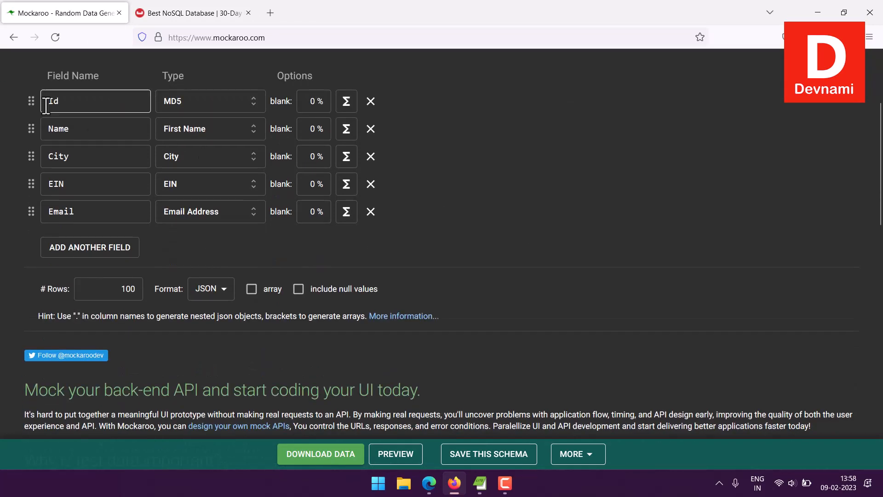
double_click(66, 101)
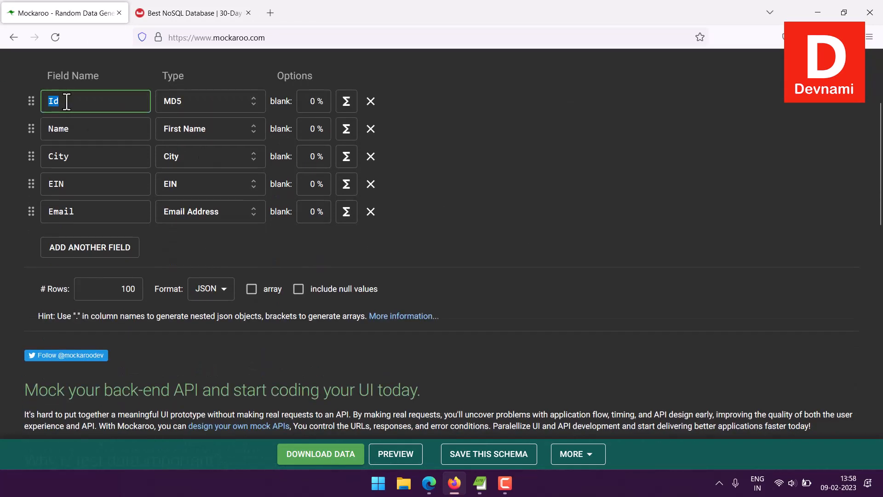
double_click(75, 128)
double_click(79, 155)
double_click(85, 184)
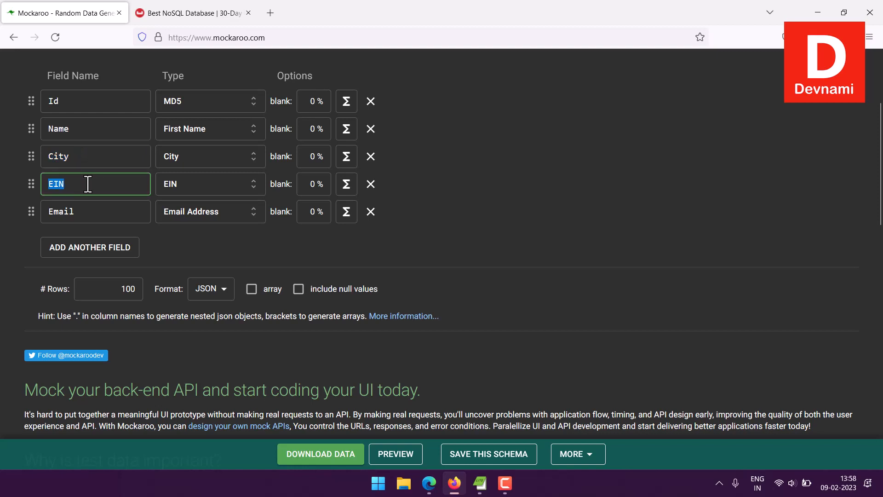
double_click(85, 212)
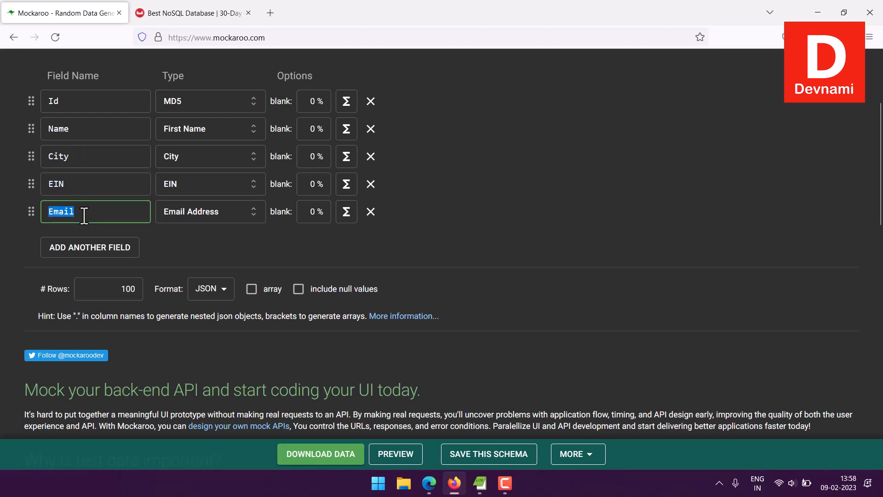
left_click(118, 290)
mouse_move(119, 289)
left_mouse_down()
mouse_move(138, 290)
mouse_move(112, 290)
left_mouse_up()
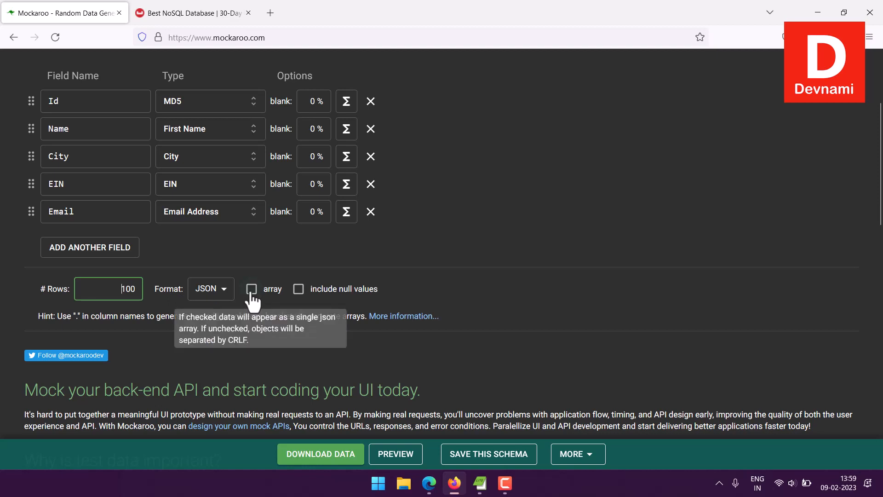
Step: Preview the generated mock JSON rows in Mockaroo and look through the available output formats
left_click(373, 450)
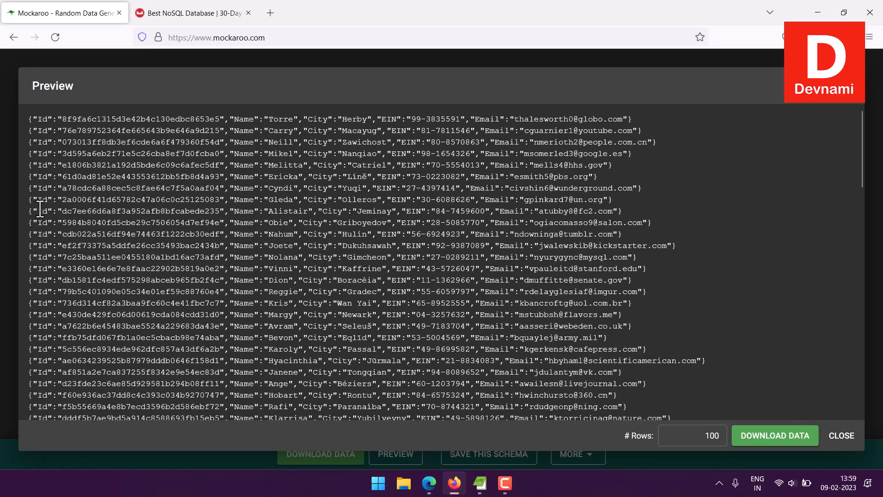
left_click(856, 87)
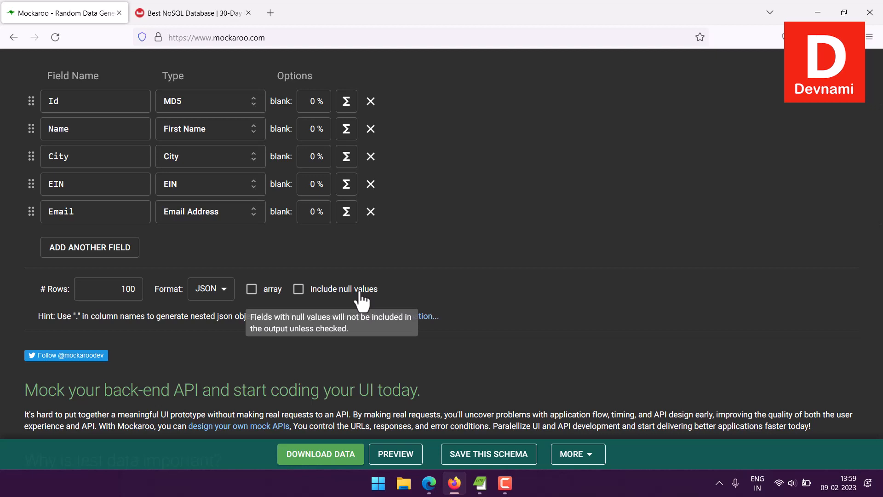
left_click(220, 296)
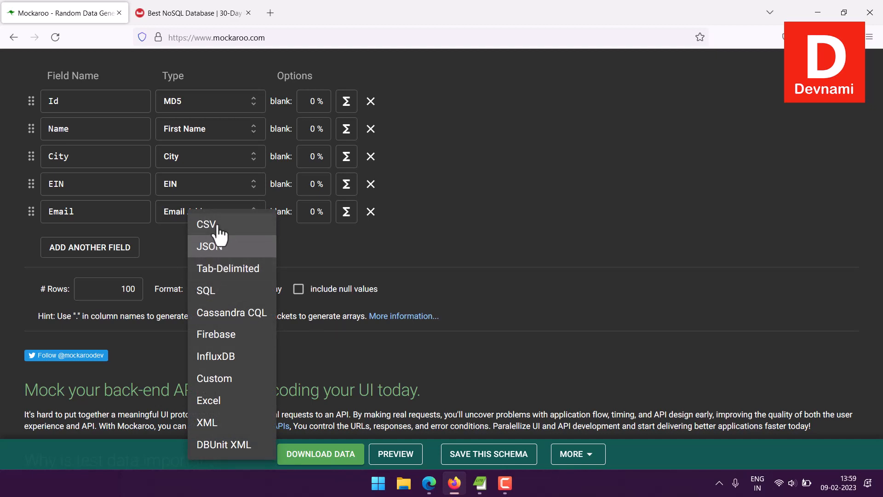
left_click(485, 304)
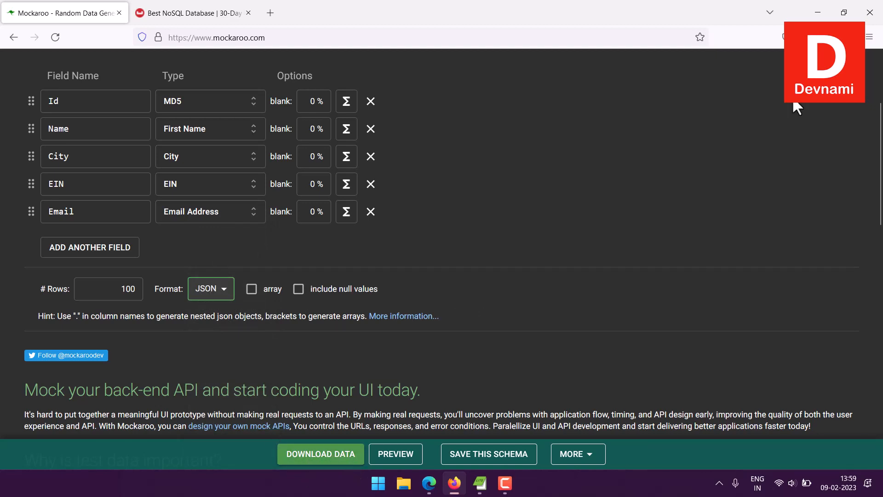
Step: Switch to the Couchbase import page in Edge and load mock.json from the Desktop as the file to import
left_click(823, 12)
left_click(822, 11)
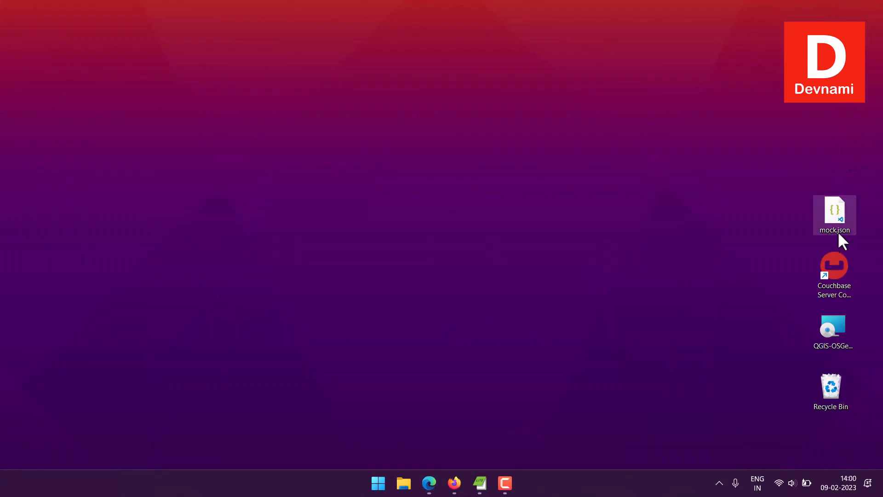
left_click(437, 474)
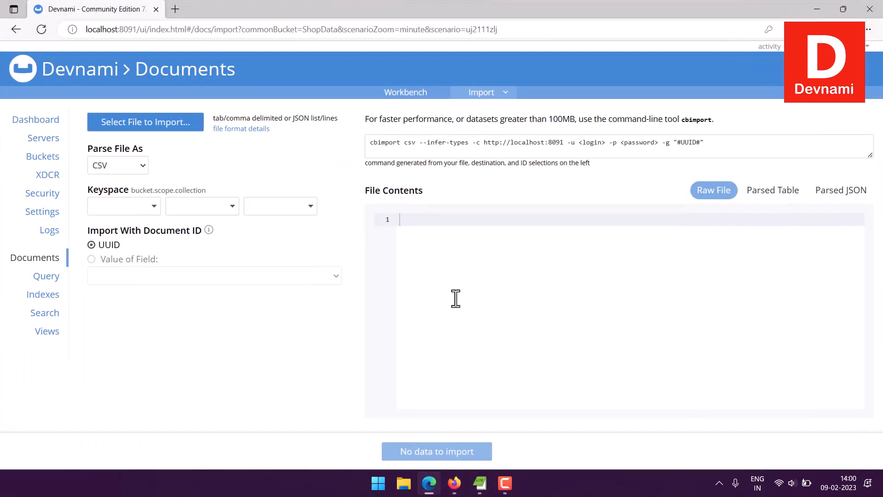
left_click(147, 131)
left_click(146, 127)
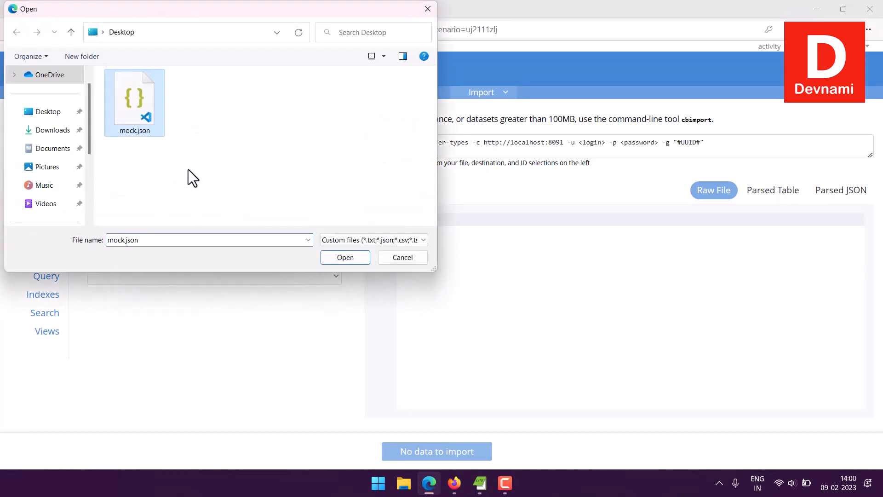
left_click(342, 259)
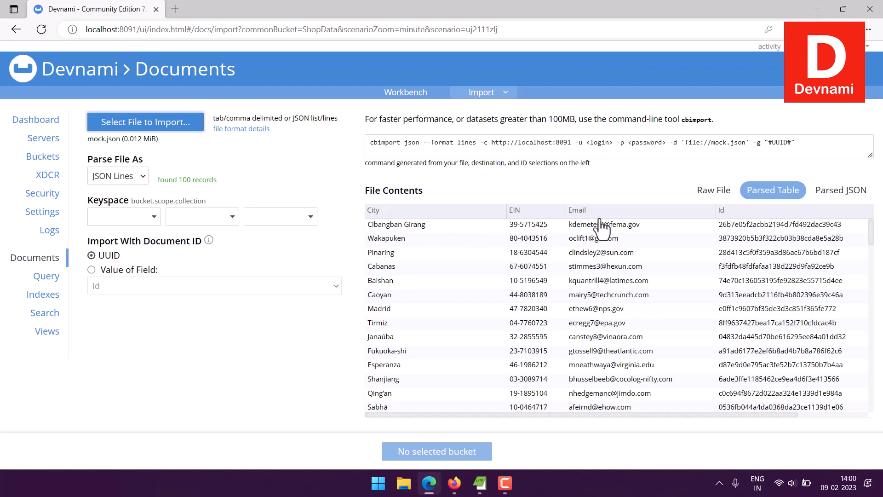
left_click_drag(559, 414, 508, 427)
Step: Set the import keyspace to the ShopData bucket with the _default scope and _default collection
left_click(138, 218)
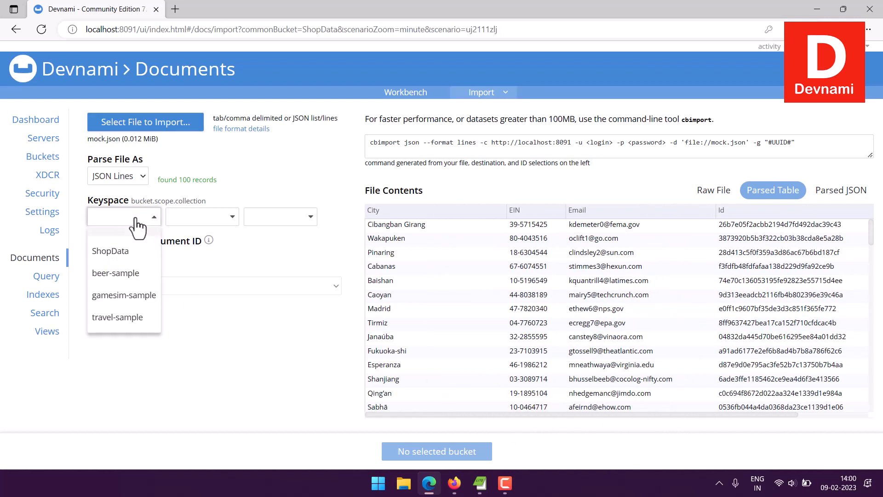
left_click(113, 252)
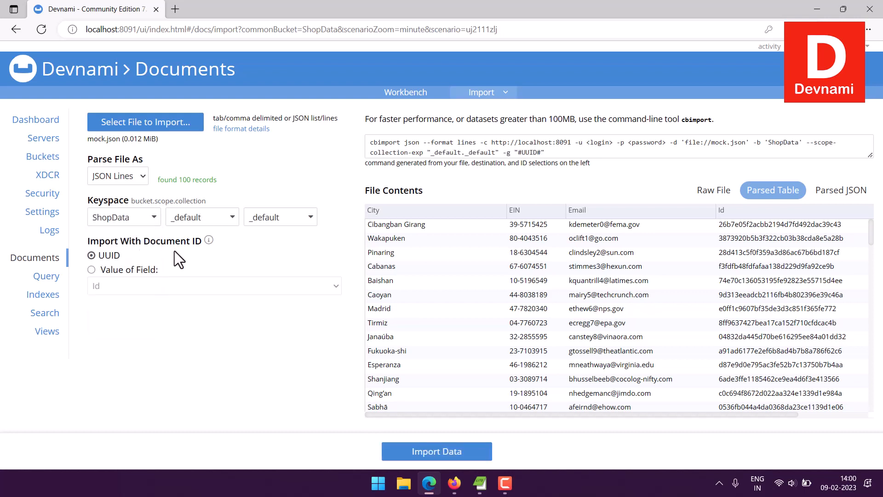
left_click(213, 218)
left_click(286, 218)
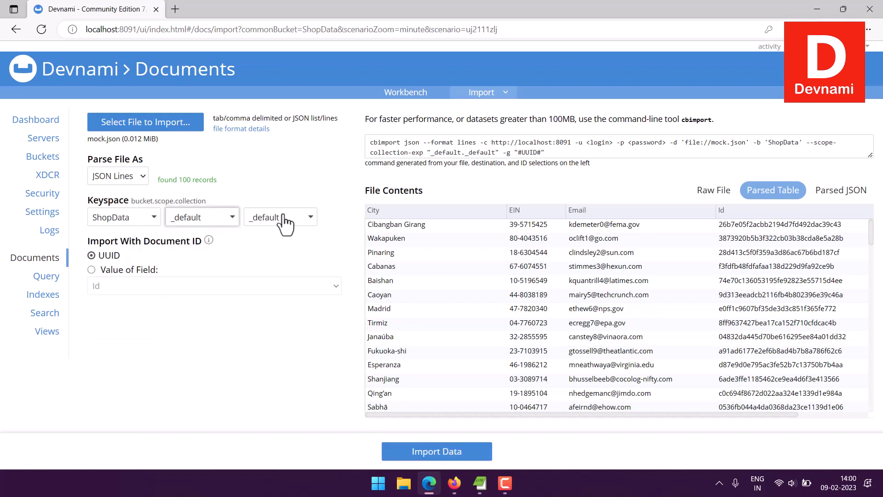
left_click(293, 218)
left_click(292, 220)
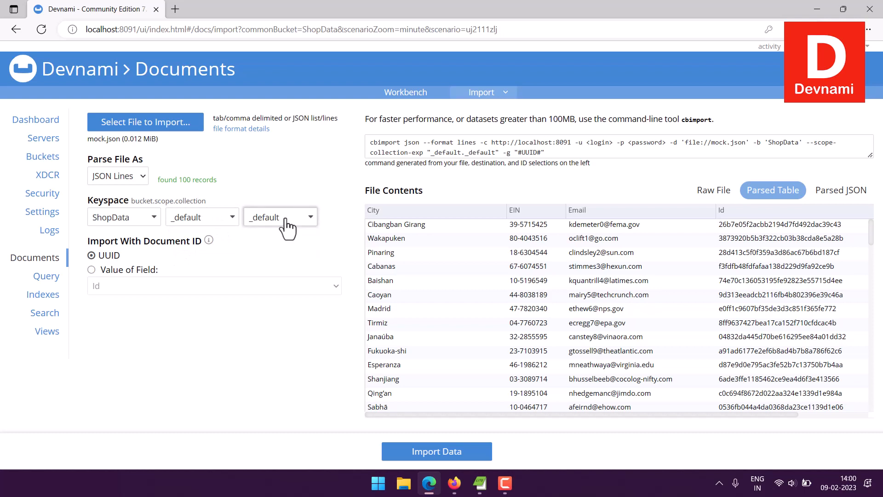
left_click(244, 243)
Step: Use the value of the Id field as the document ID and import the data
left_click(91, 271)
left_click(119, 287)
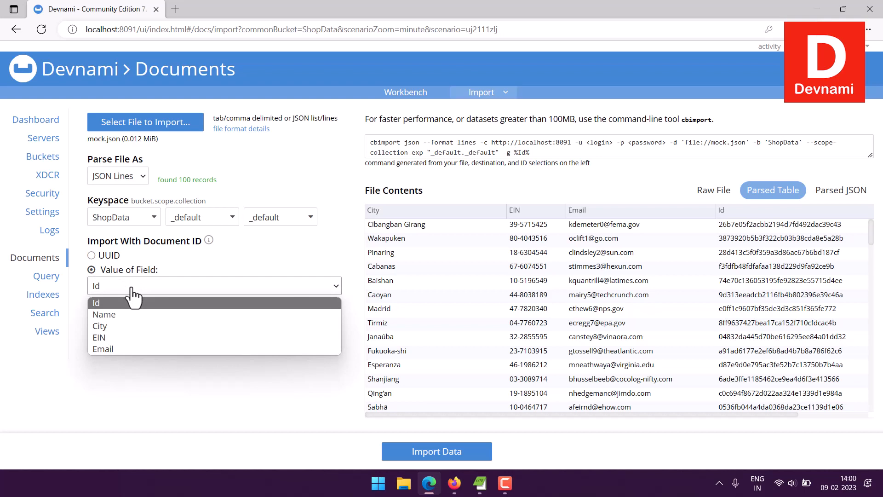
left_click(111, 304)
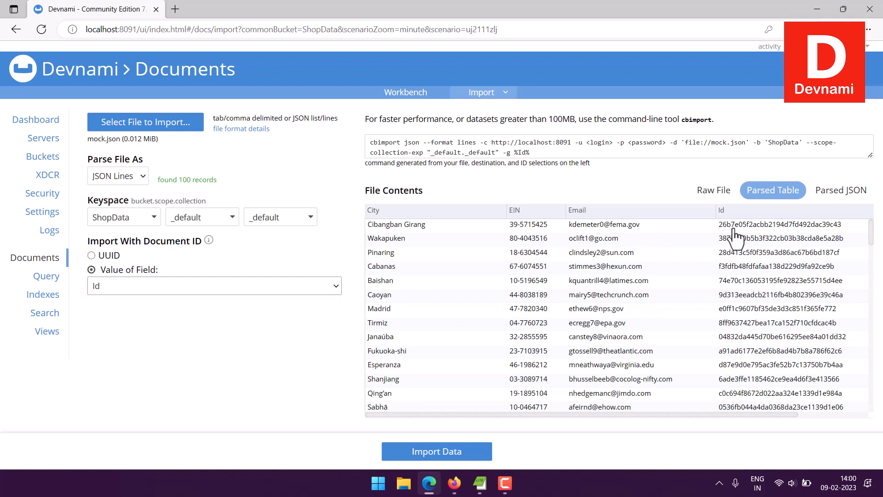
left_click_drag(765, 412, 850, 412)
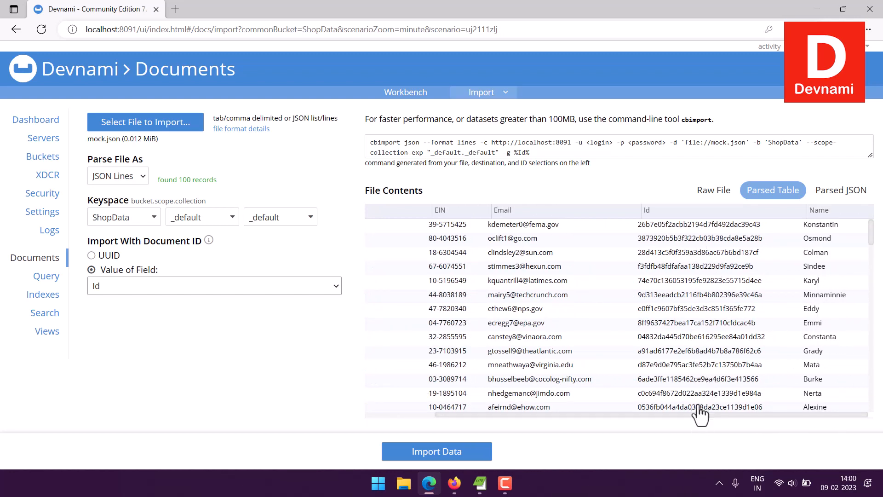
left_click_drag(686, 413, 542, 413)
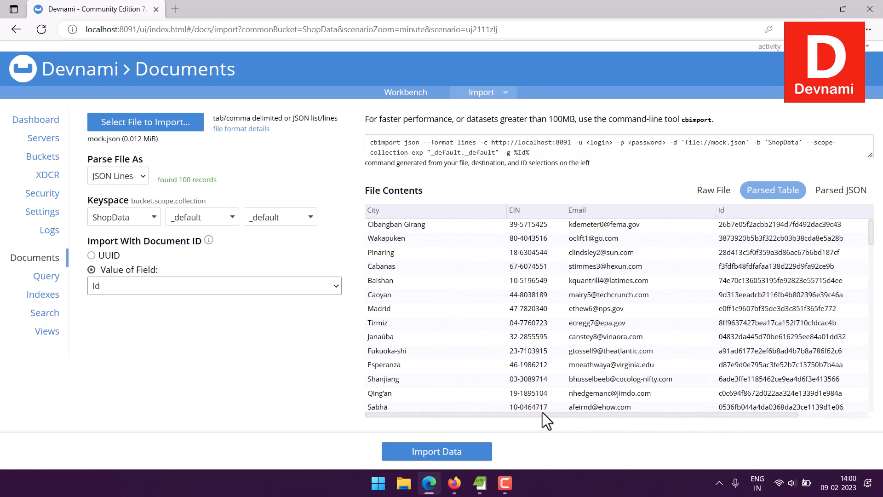
left_click(441, 453)
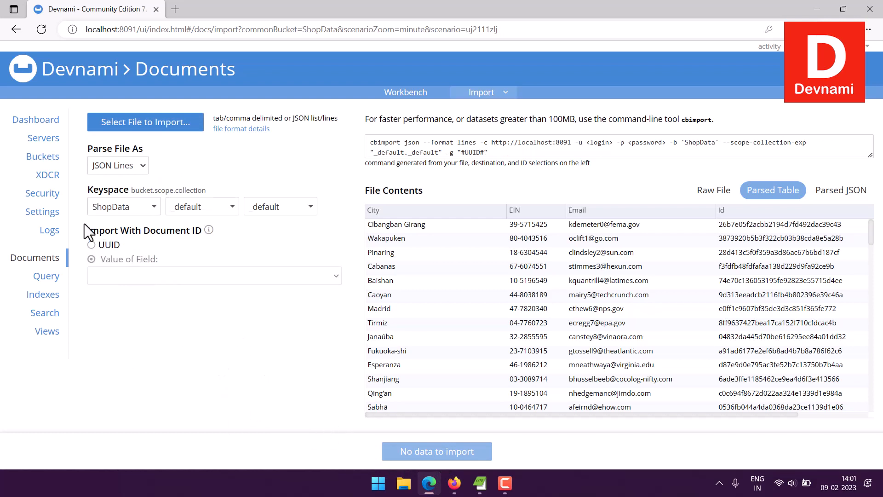
Step: Open the Documents workbench for ShopData and browse the imported documents
left_click(44, 260)
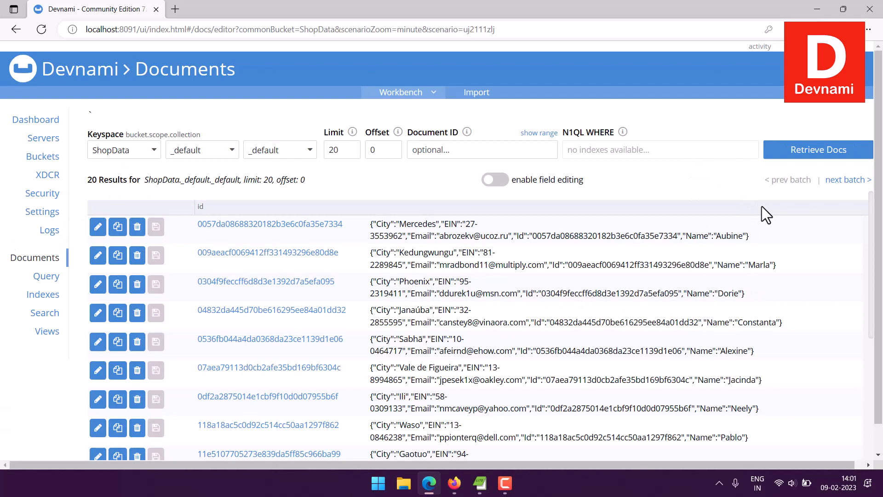
scroll(815, 225, "down", 8)
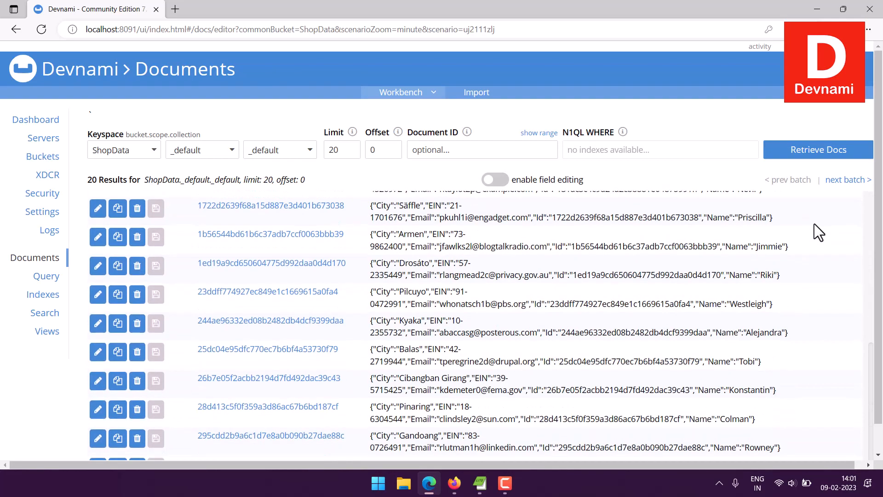
scroll(814, 223, "down", 1)
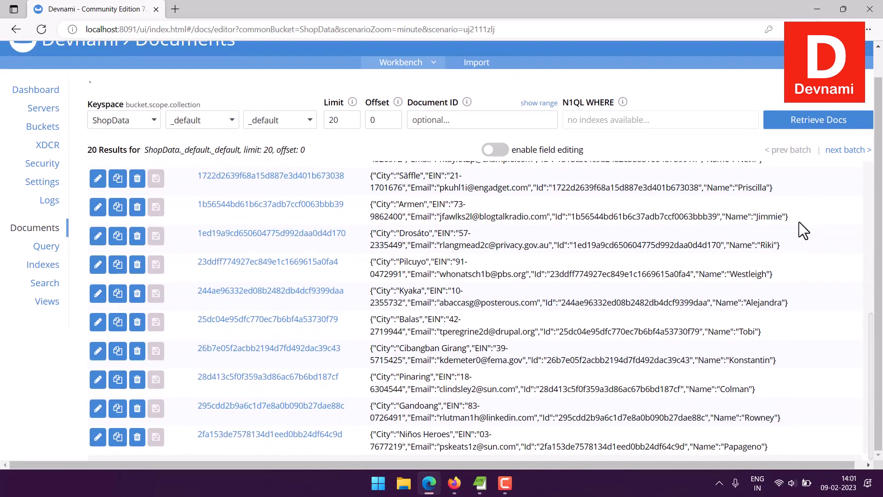
scroll(798, 222, "up", 8)
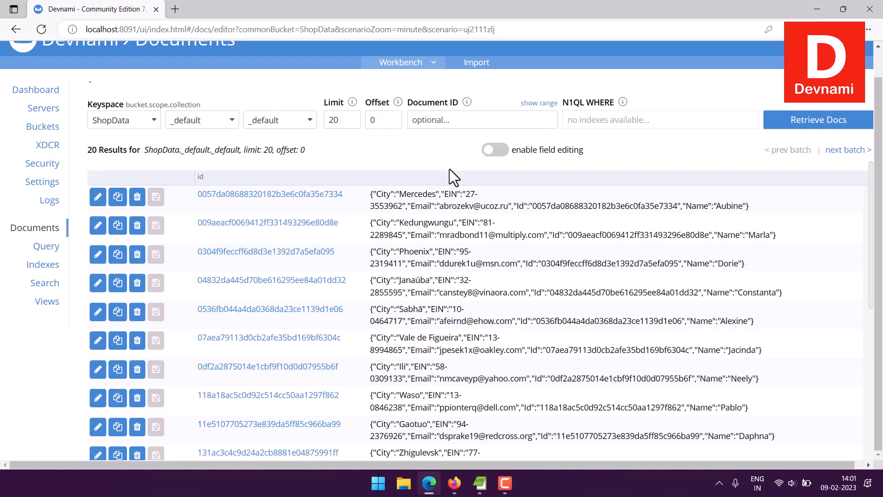
Step: Open the first document in the list, examine its data and metadata, and close it without saving
left_click(272, 194)
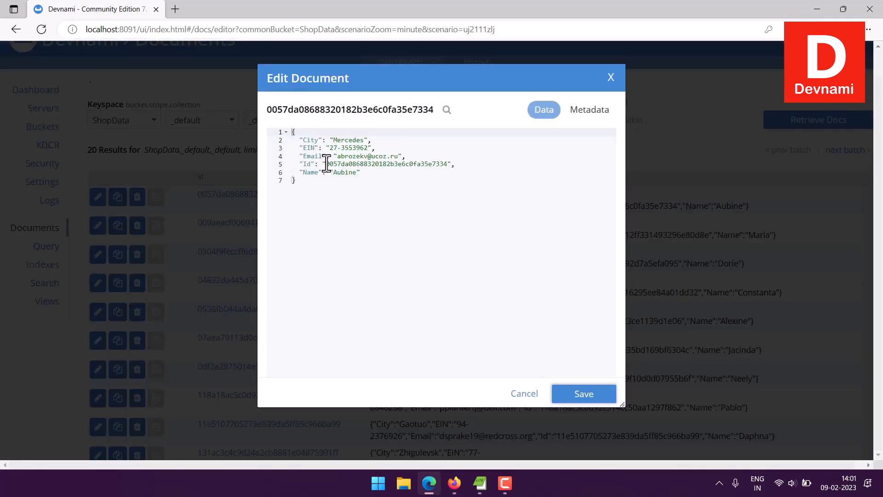
left_click_drag(307, 140, 373, 173)
left_click(373, 174)
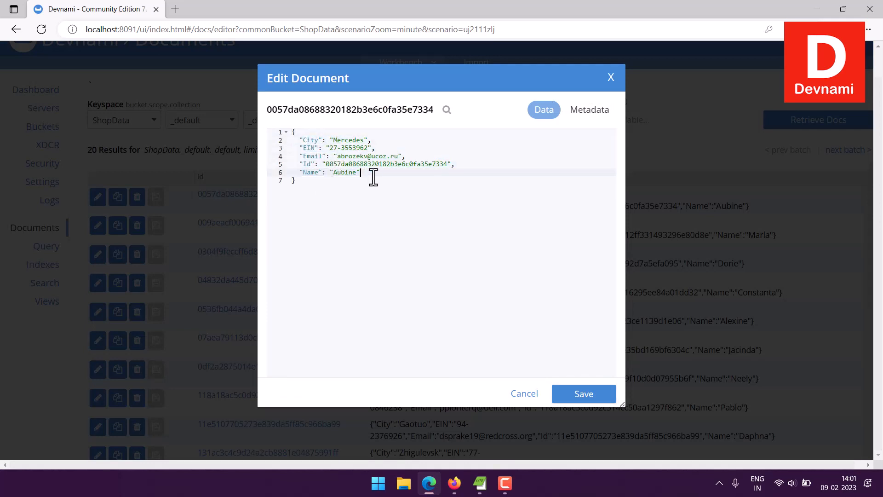
left_click(593, 114)
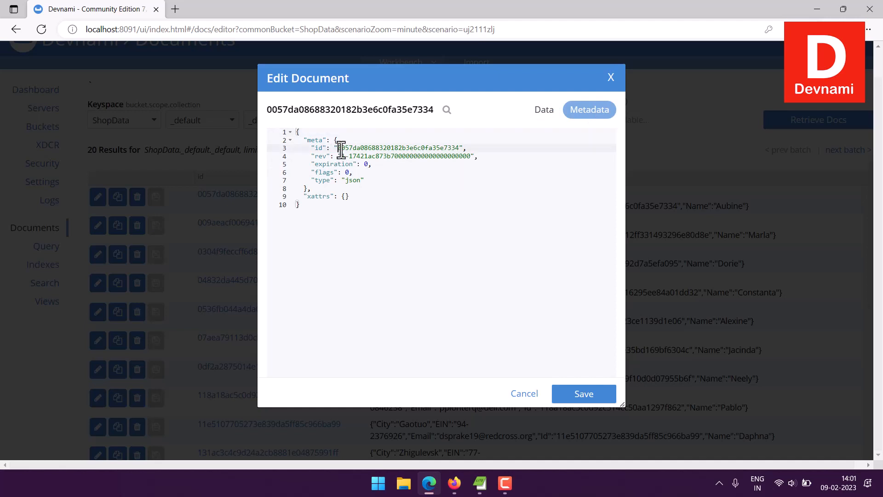
left_click_drag(341, 148, 478, 147)
left_click(478, 147)
left_click(548, 113)
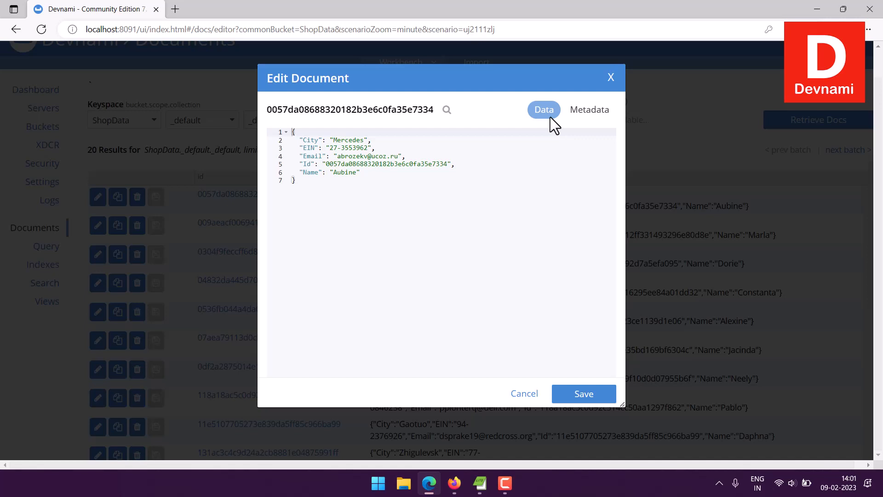
left_click(611, 78)
Step: Delete the document whose City is Säffle from the ShopData bucket
scroll(717, 120, "up", 1)
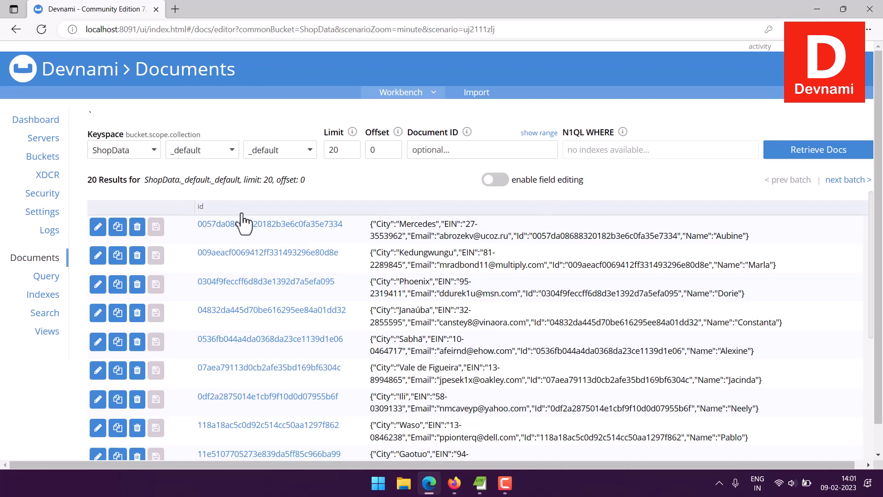
scroll(526, 343, "down", 6)
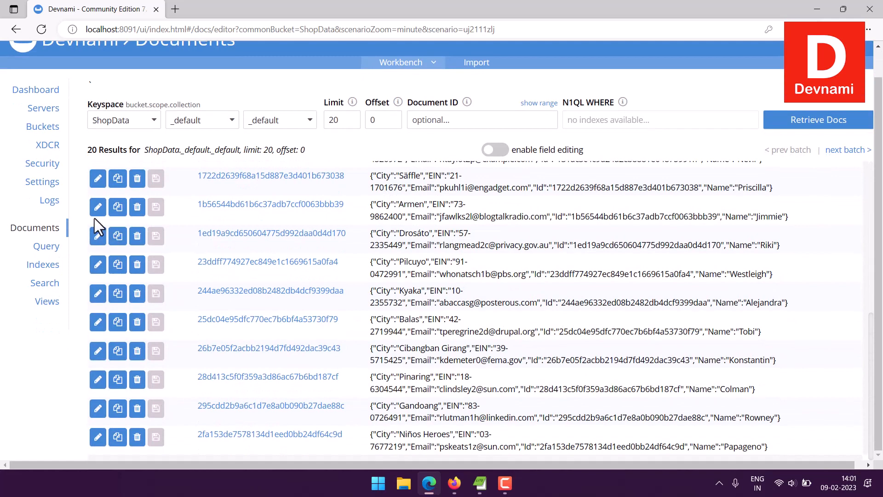
left_click(136, 178)
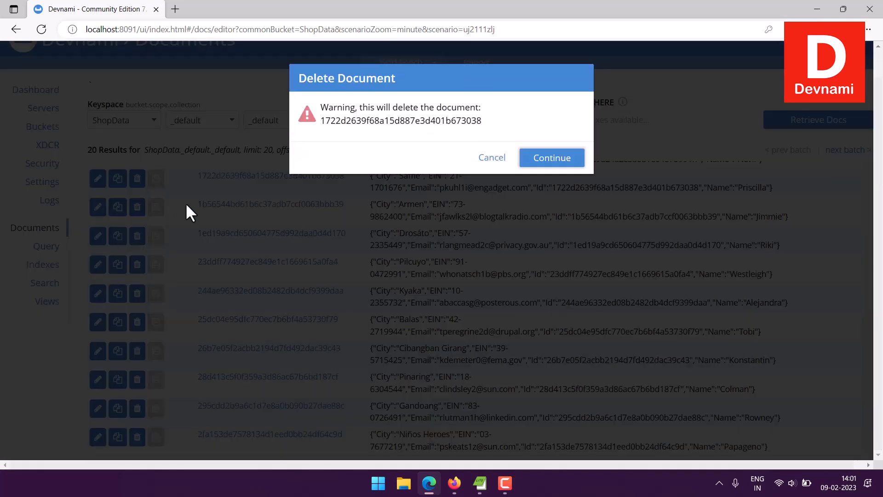
left_click(550, 160)
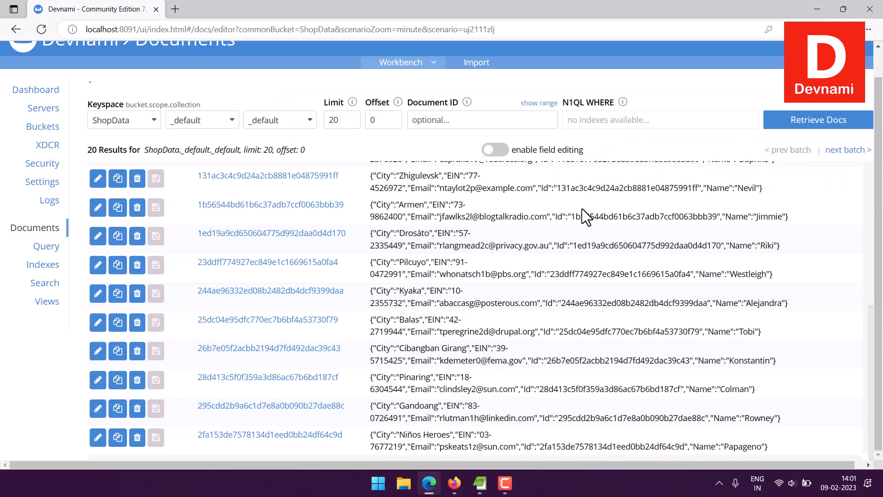
Step: Enable field editing for the document list and look through the editable field columns
left_click(500, 151)
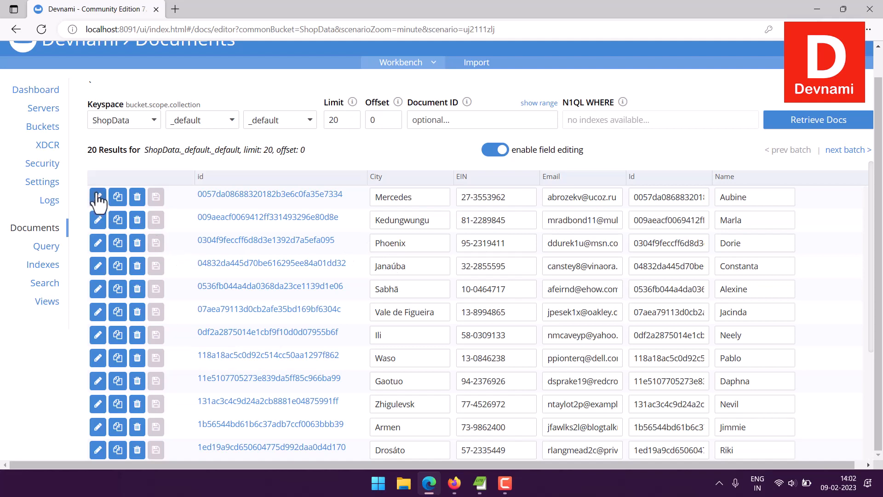
scroll(761, 253, "down", 3)
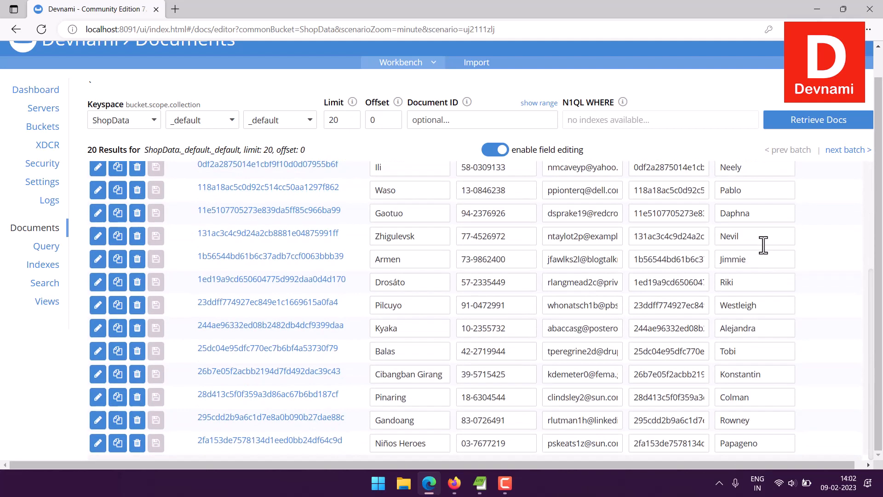
scroll(763, 244, "up", 3)
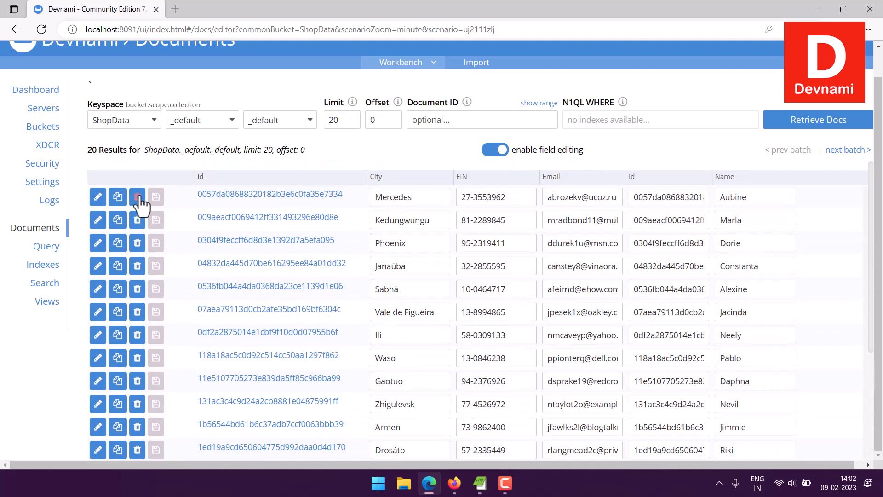
Step: Delete the first two documents in the list, with the cities Mercedes and Kedungwungu
left_click(138, 196)
left_click(551, 157)
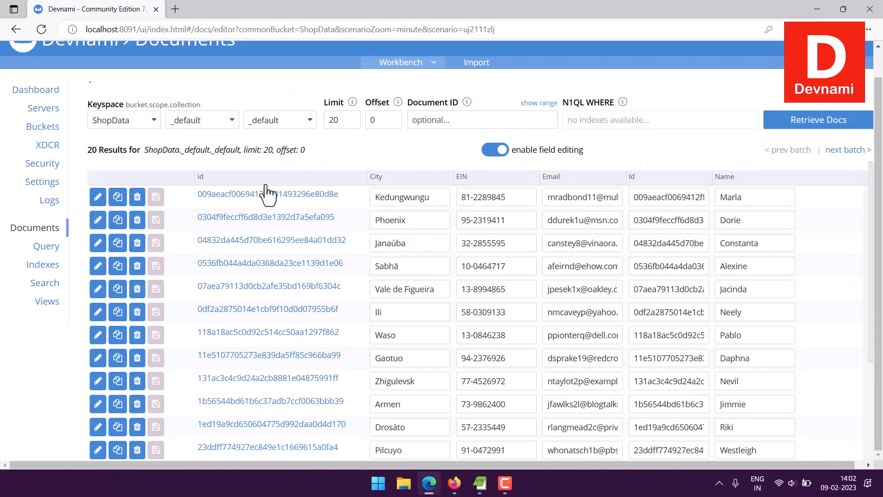
left_click(137, 197)
left_click(576, 163)
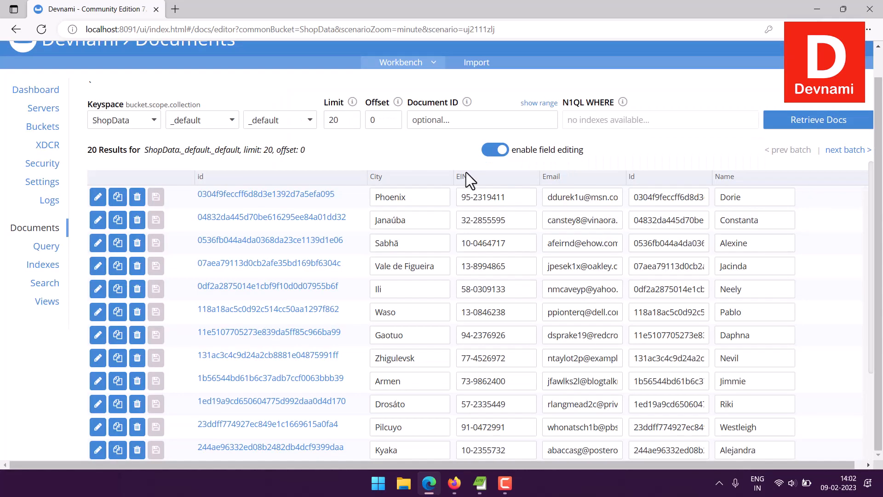
Step: Delete the first four documents in the list, with the cities Phoenix, Janaúba, Sabhā and Vale de Figueira
left_click(136, 197)
left_click(564, 157)
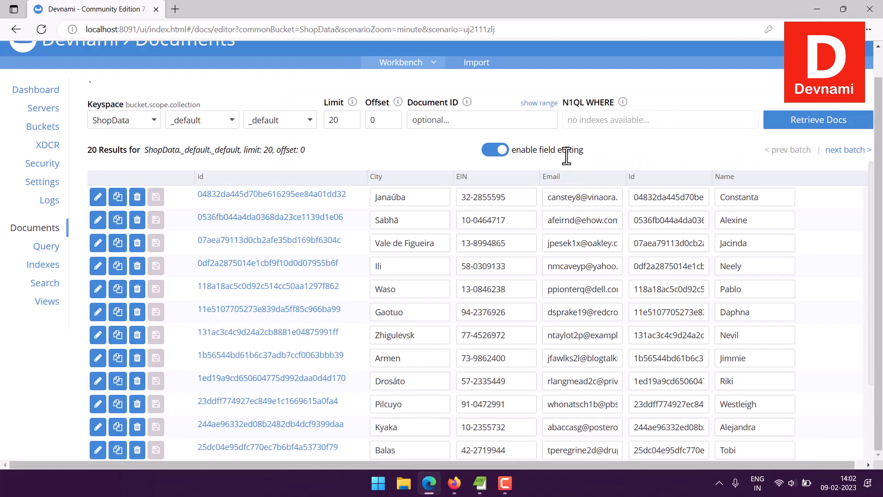
left_click(137, 196)
left_click(533, 159)
left_click(137, 197)
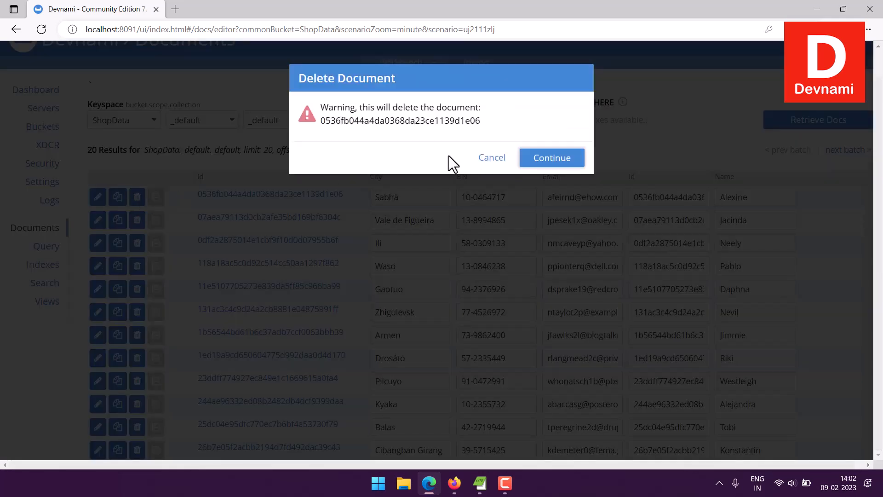
key("Return")
left_click(143, 196)
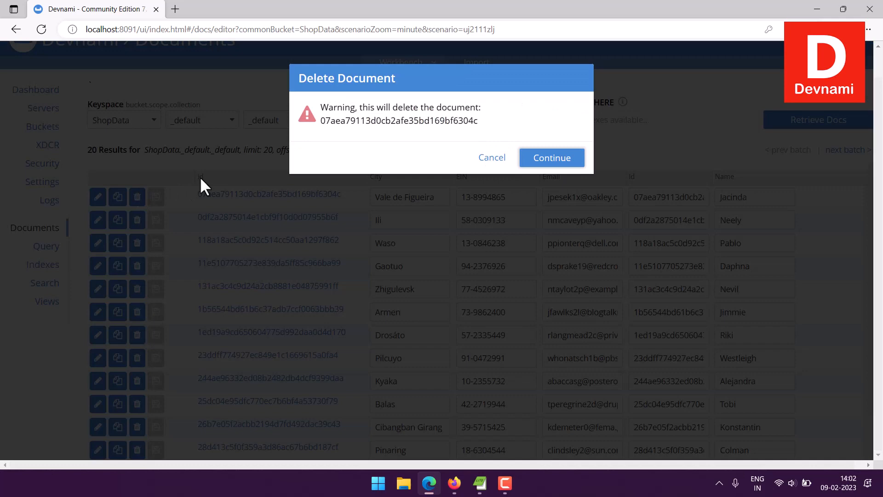
left_click(545, 158)
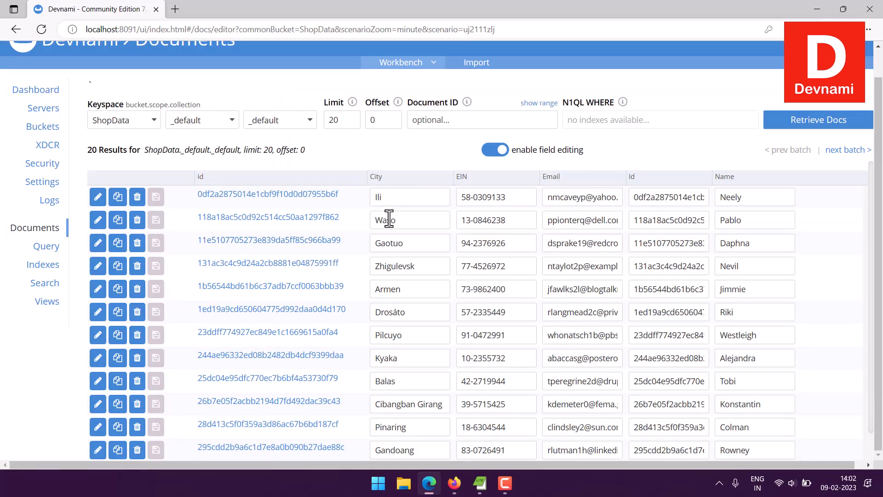
Step: Turn off field editing for the document list and open the document import page
left_click(496, 150)
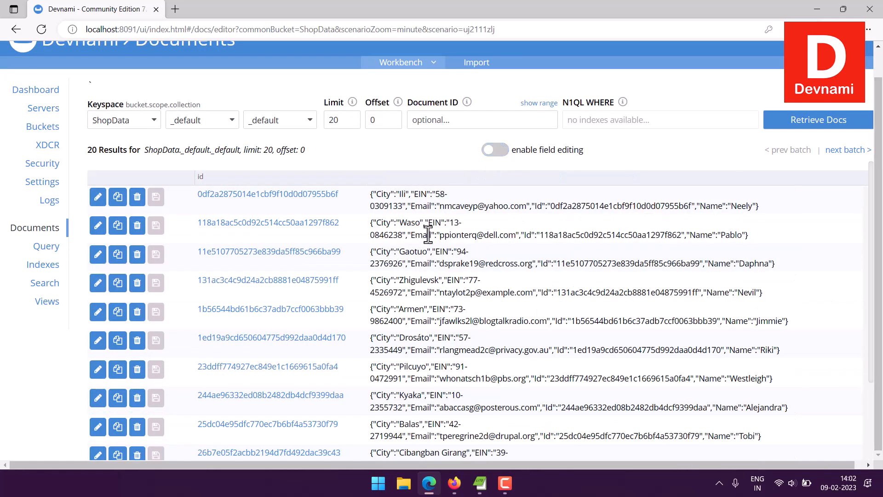
scroll(411, 340, "down", 2)
scroll(423, 381, "up", 2)
left_click(473, 64)
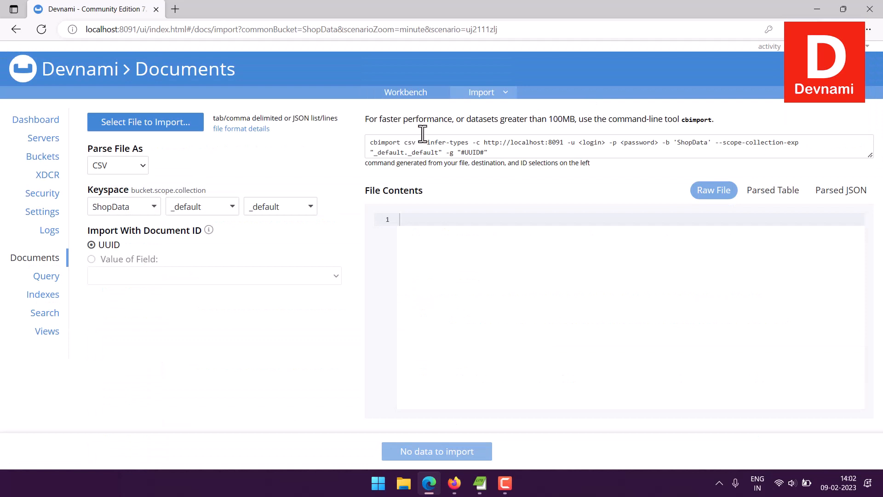
Step: Switch to Mockaroo and search the type choices for the Id field for "random", clearing the search again
left_click(455, 484)
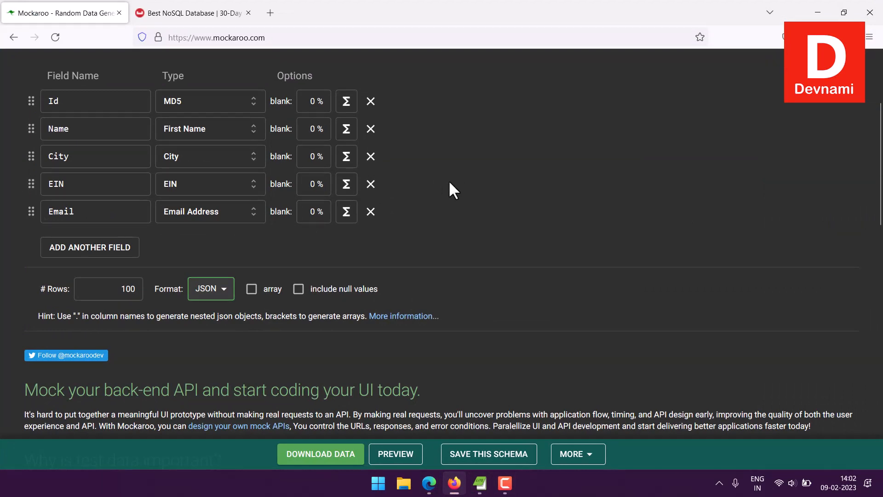
left_click(216, 101)
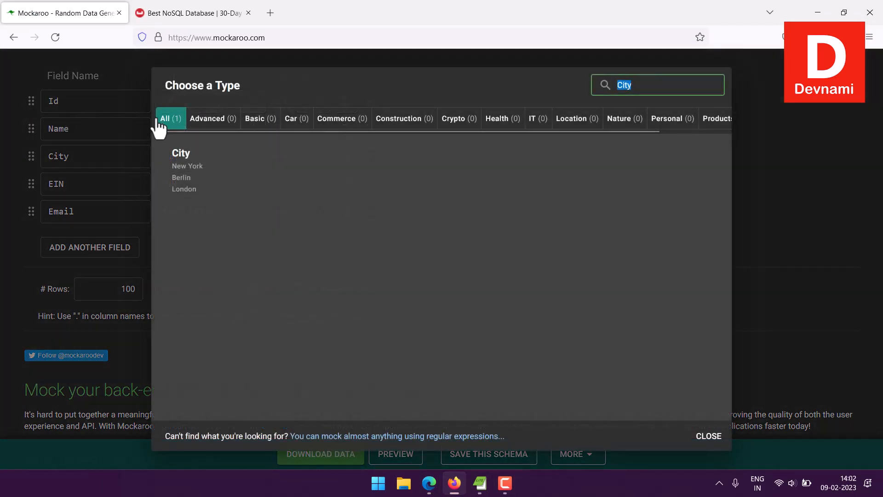
left_click_drag(649, 87, 593, 70)
type("random")
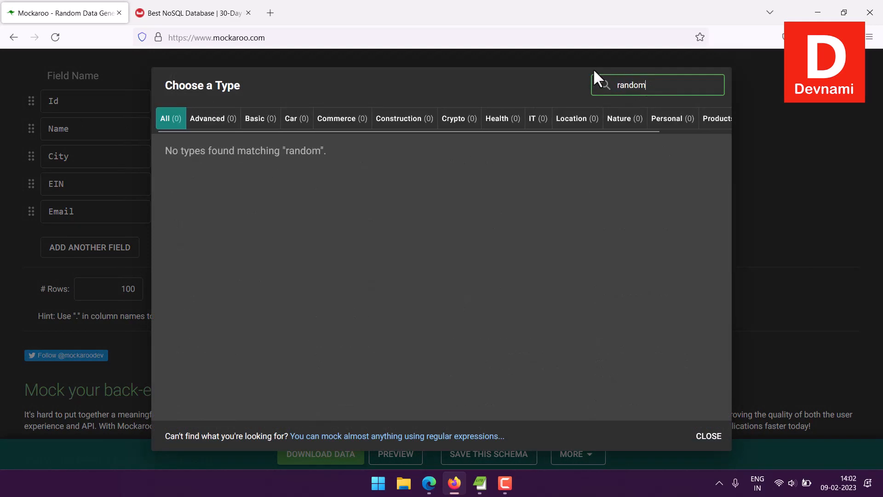
key("BackSpace")
key("BackSpace")
key("BackSpace")
key("BackSpace")
key("BackSpace")
key("BackSpace")
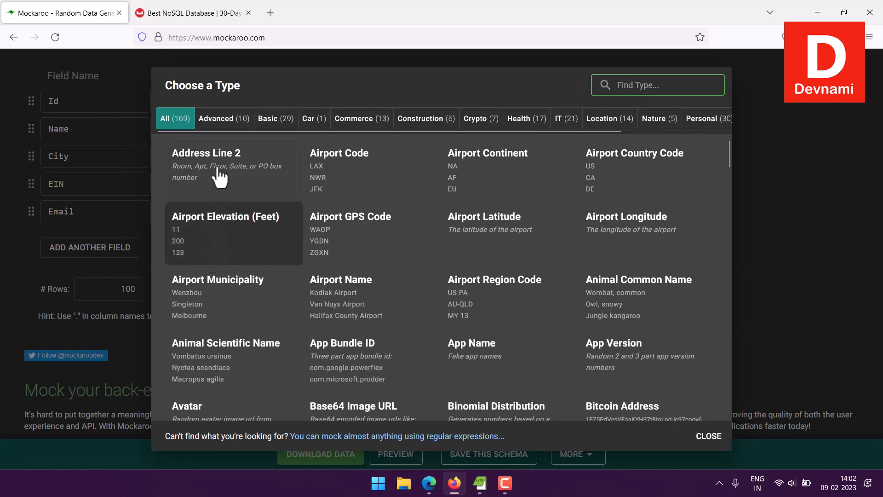
Step: Set the Id field's type to GUID from the Basic types and preview the generated data
left_click(225, 119)
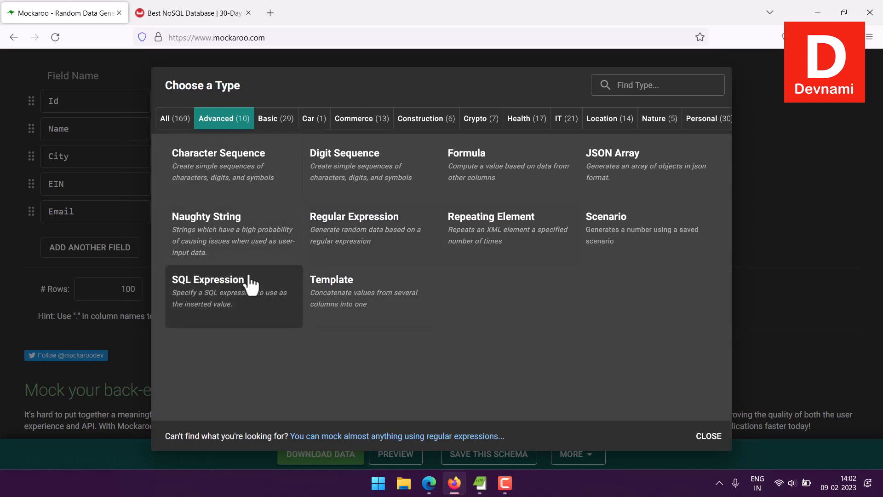
left_click(276, 121)
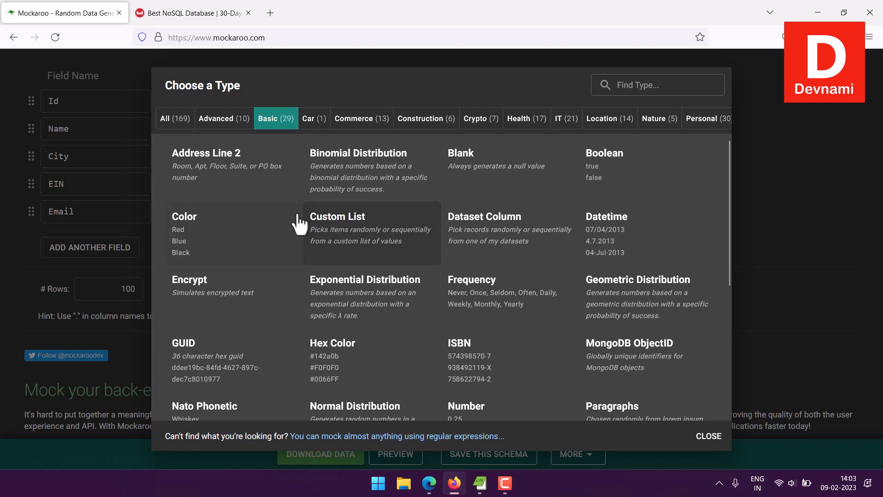
scroll(300, 221, "down", 3)
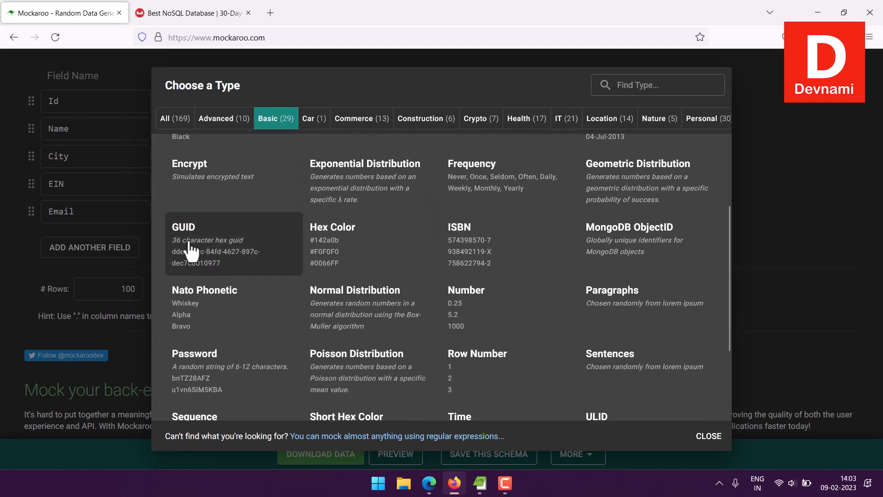
left_click(262, 263)
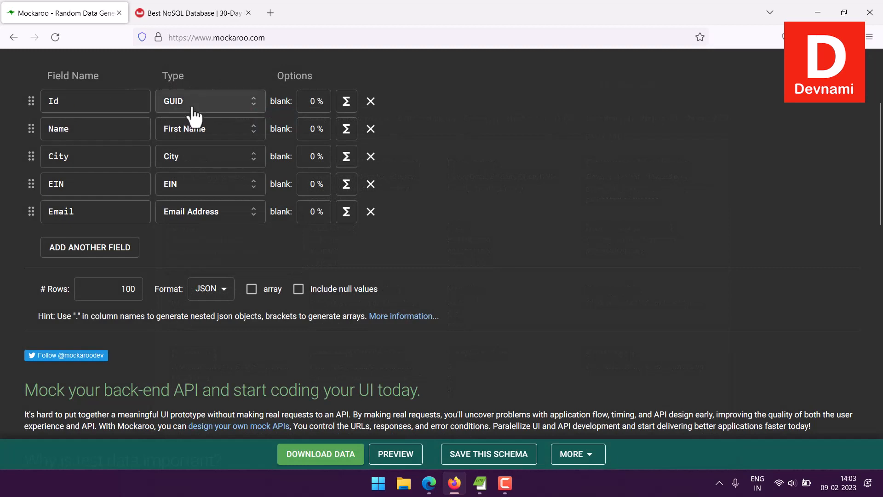
left_click(404, 456)
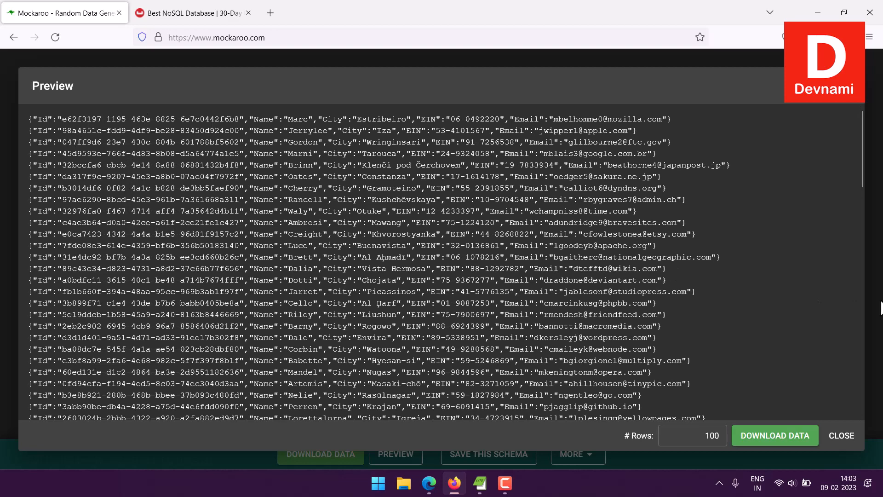
left_click(851, 86)
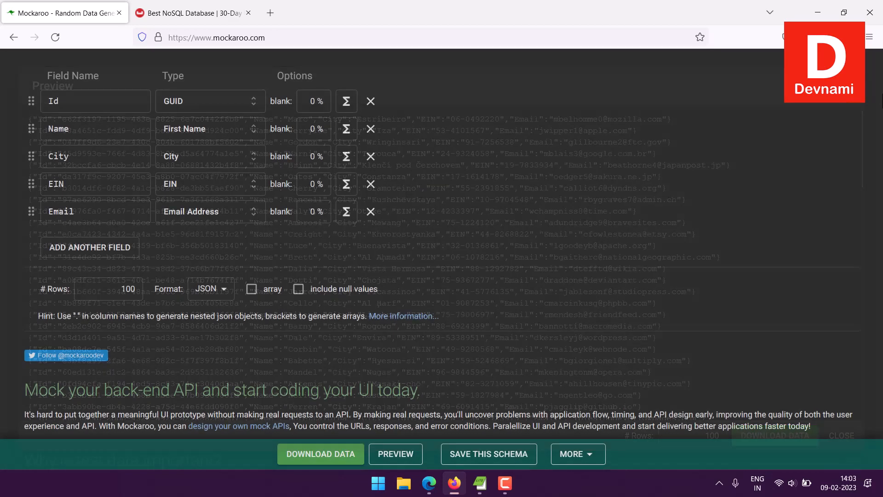
Step: Set the output format to CSV and download the mock data with 100 rows
left_click(206, 290)
left_click(213, 227)
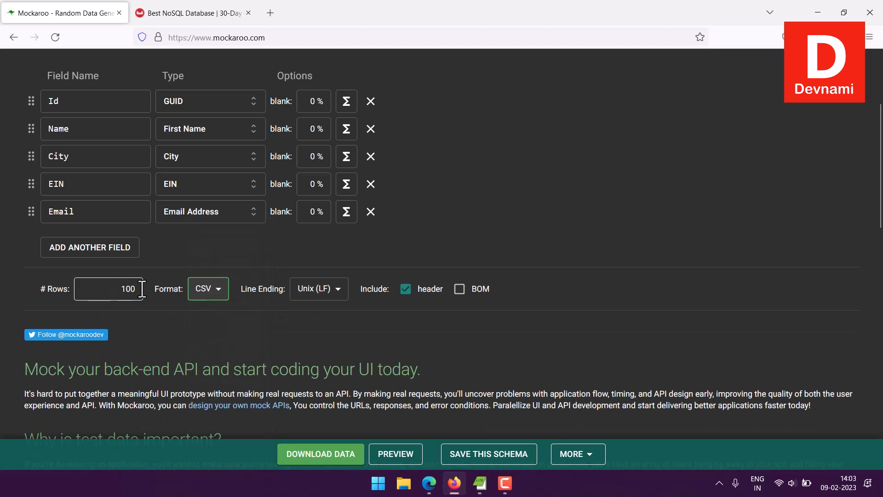
left_click(341, 462)
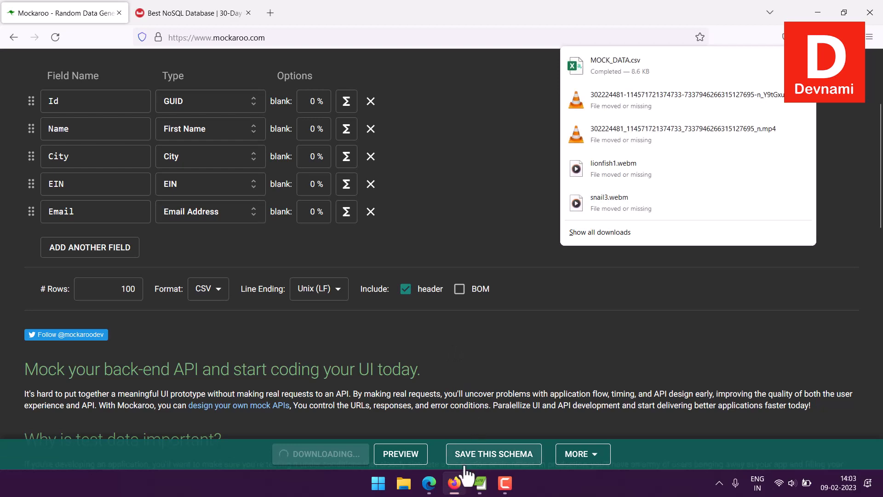
Step: Rename the downloaded MOCK_DATA.csv file on the desktop to couchdata.csv
left_click(454, 482)
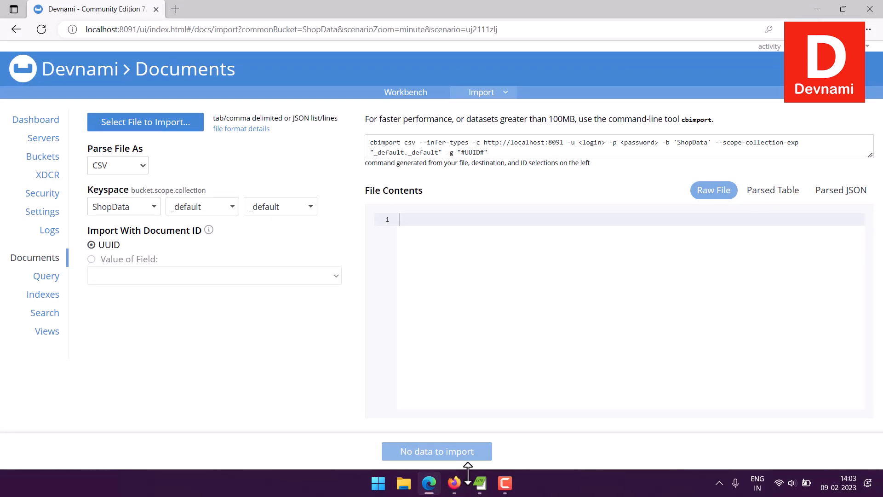
left_click(430, 482)
right_click(23, 36)
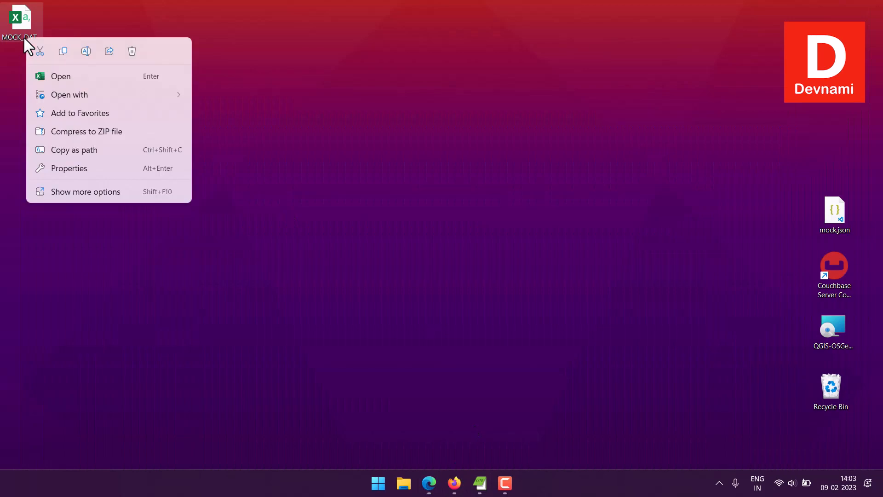
left_click(85, 53)
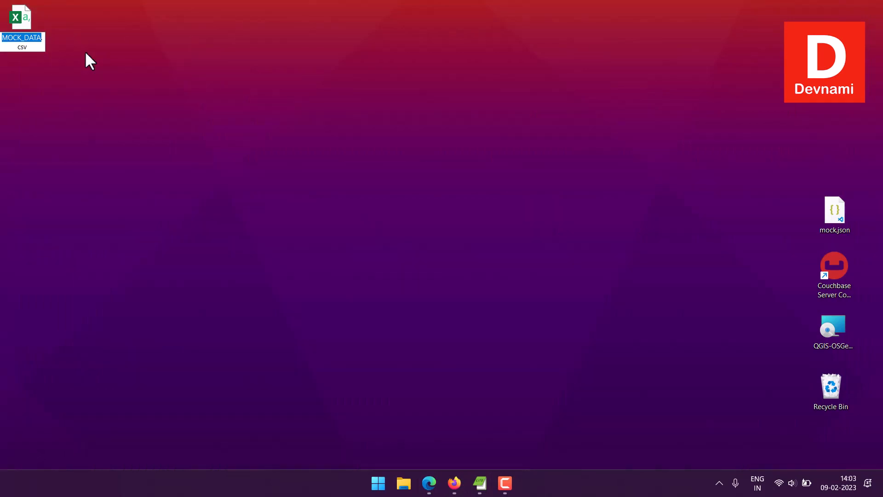
type("couchdata")
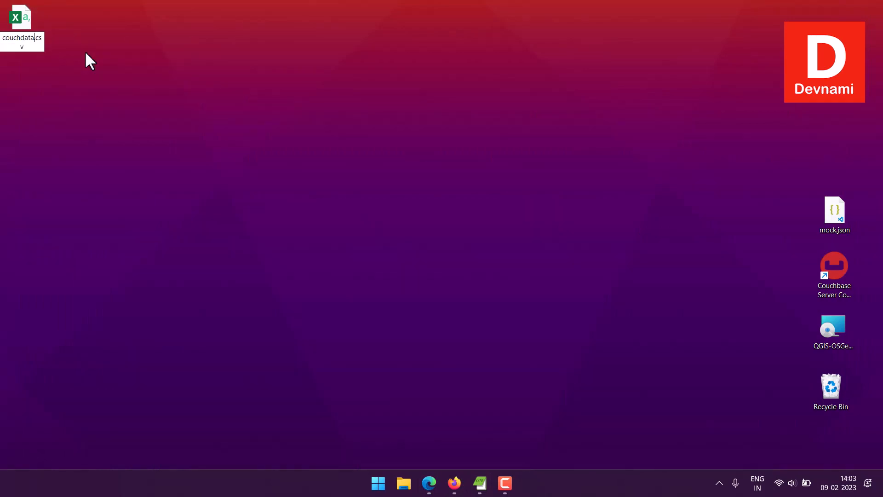
key("Return")
left_click(86, 53)
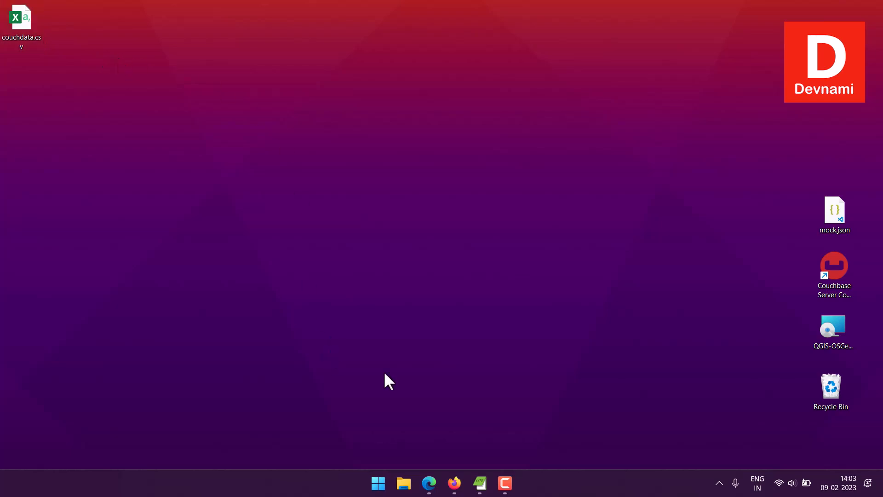
Step: Switch to the Couchbase import page, load couchdata.csv and use the value of the Id field as document ID
left_click(432, 481)
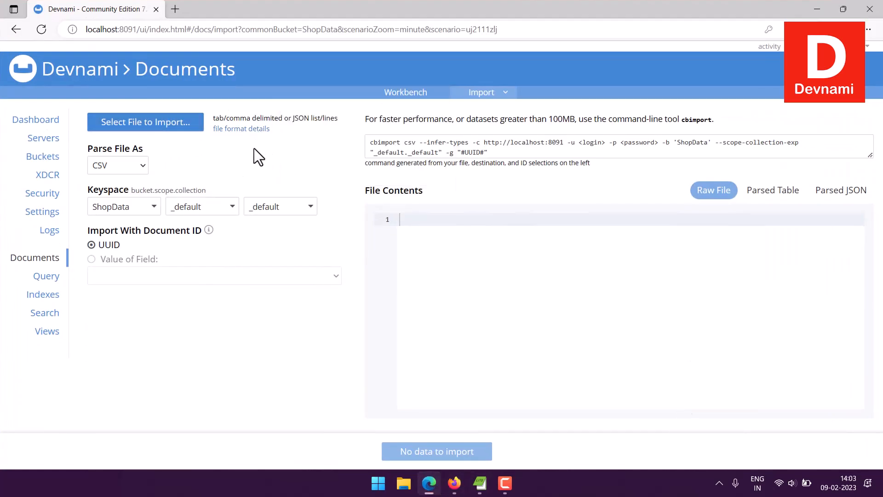
left_click(130, 120)
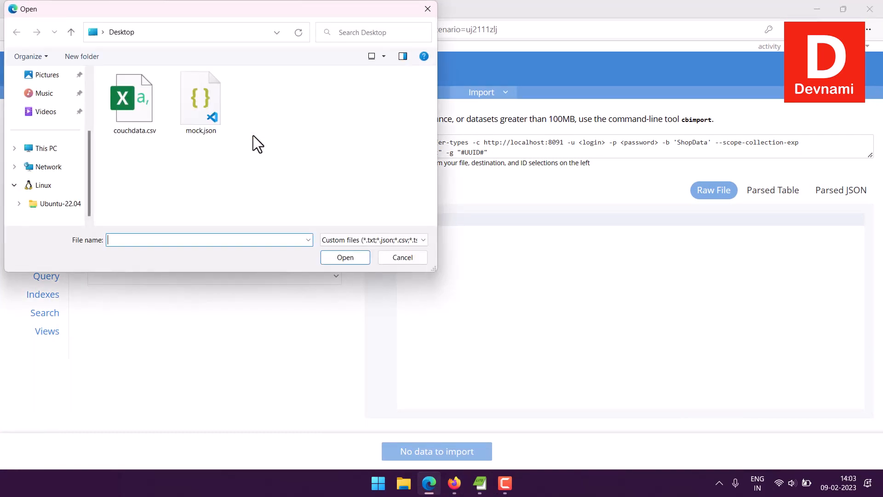
left_click(134, 123)
left_click(346, 258)
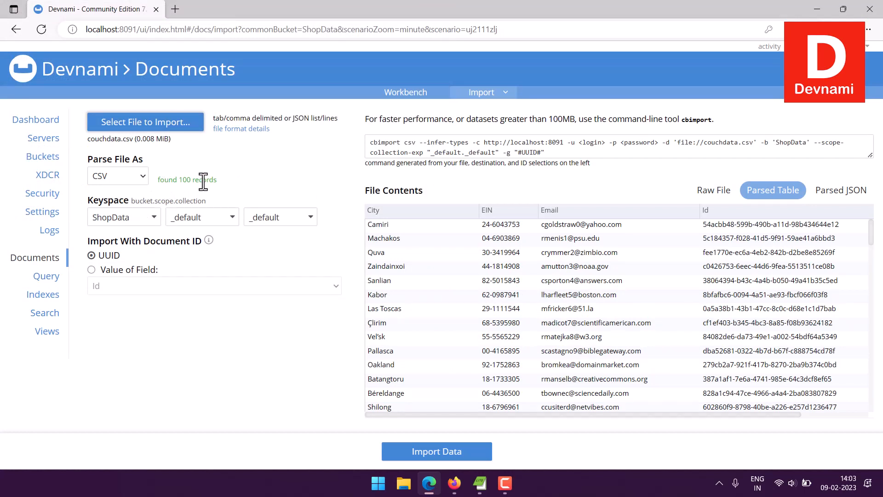
left_click(92, 270)
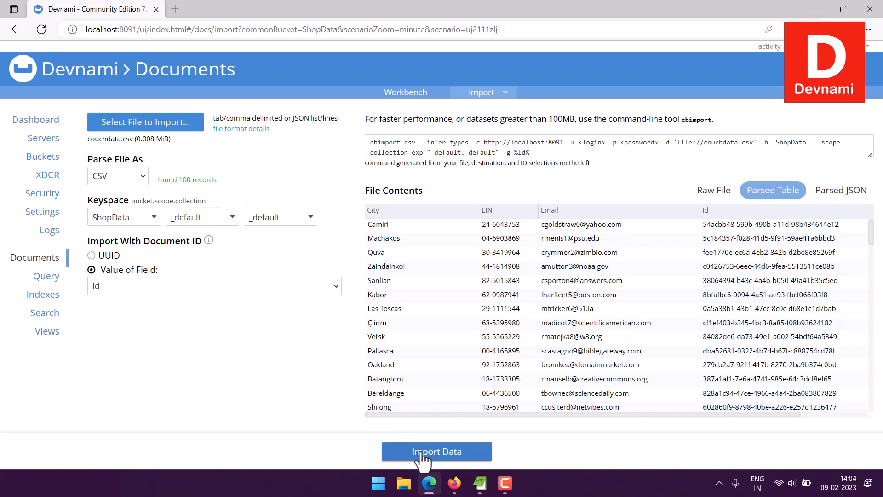
Step: Examine the loaded file's contents as parsed table, parsed JSON and raw file
left_click_drag(582, 415, 498, 414)
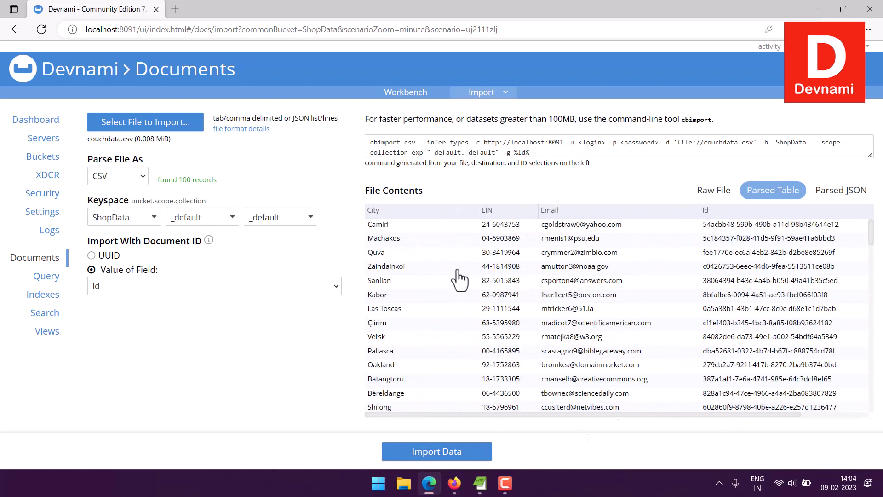
scroll(670, 278, "down", 3)
scroll(670, 278, "down", 15)
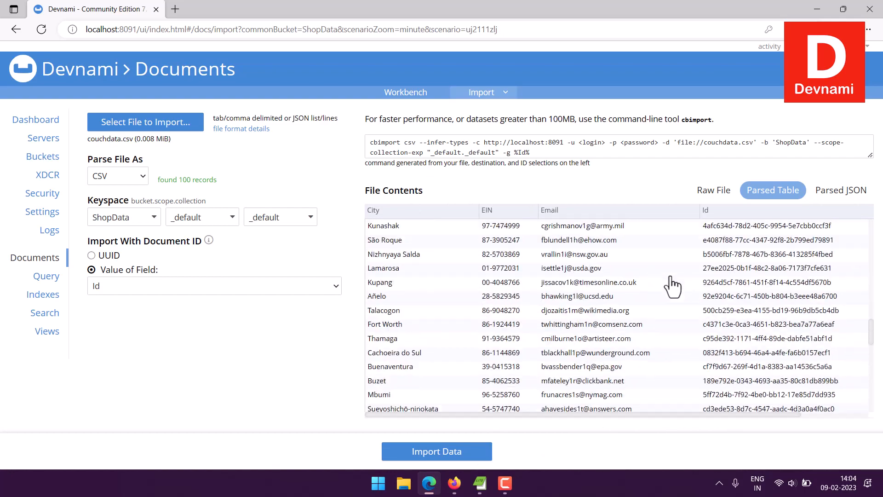
scroll(671, 286, "up", 15)
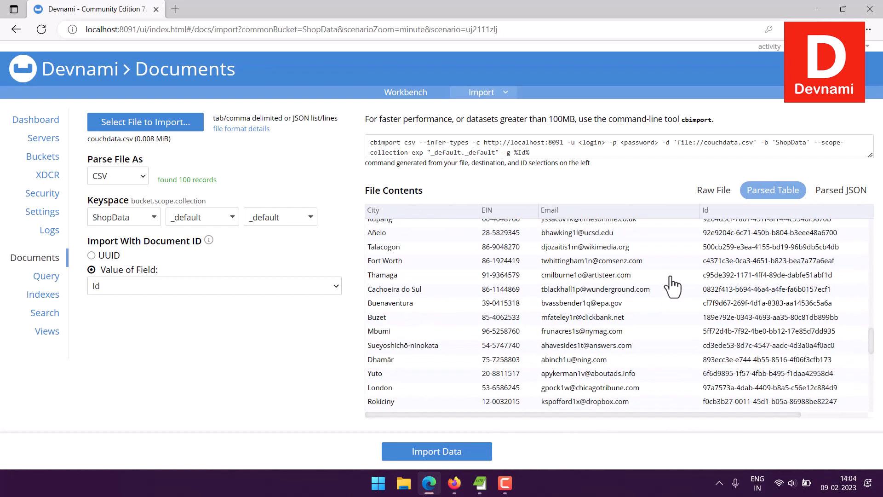
scroll(672, 286, "up", 5)
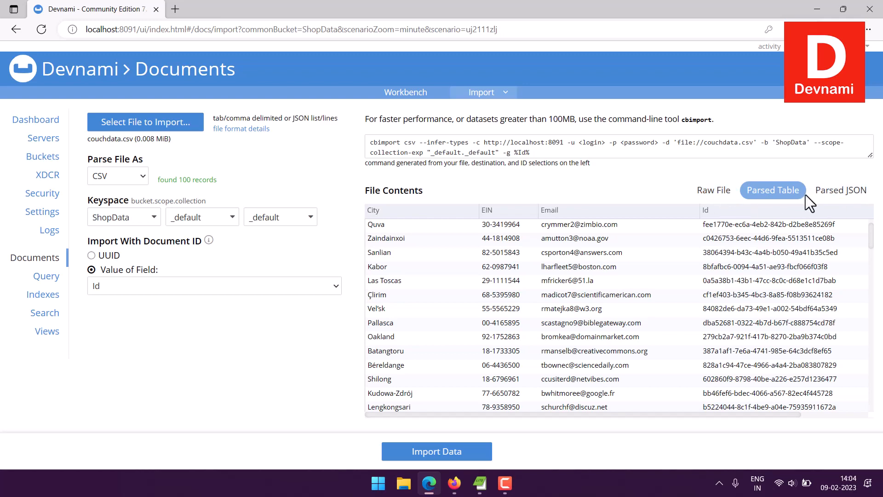
left_click(846, 194)
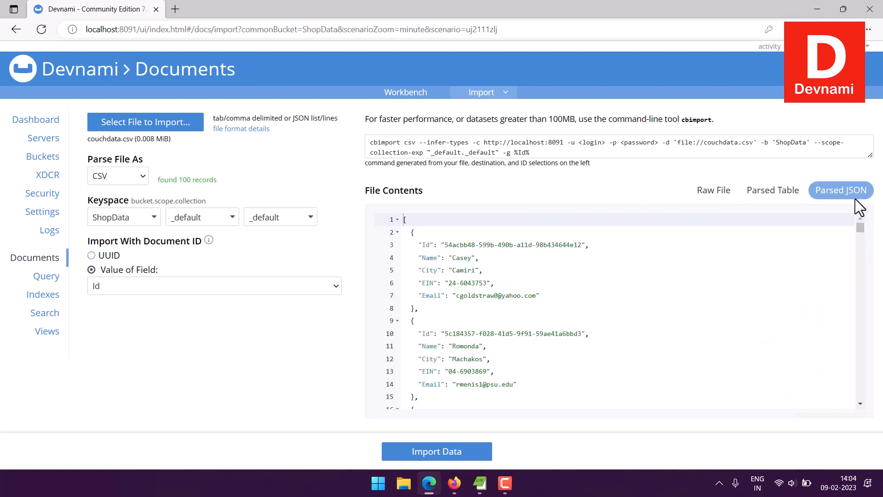
left_click(715, 195)
left_click(774, 192)
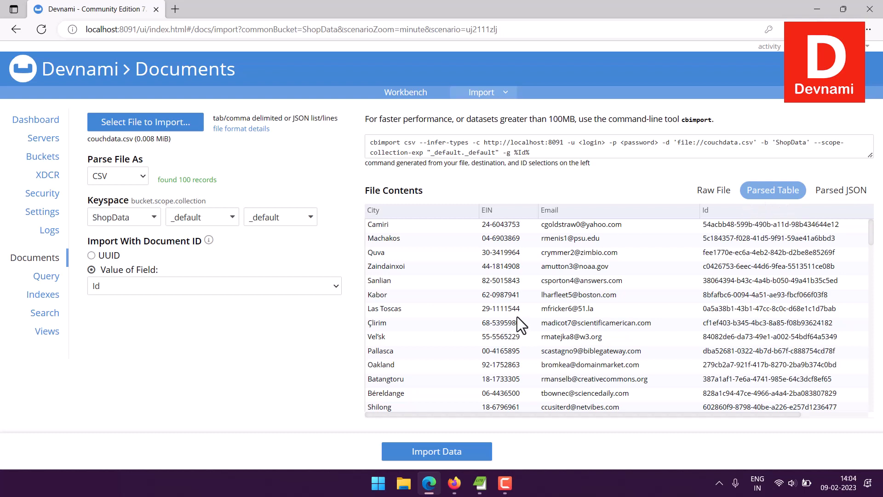
Step: Import the couchdata.csv records into the ShopData bucket and open its document list
left_click(417, 453)
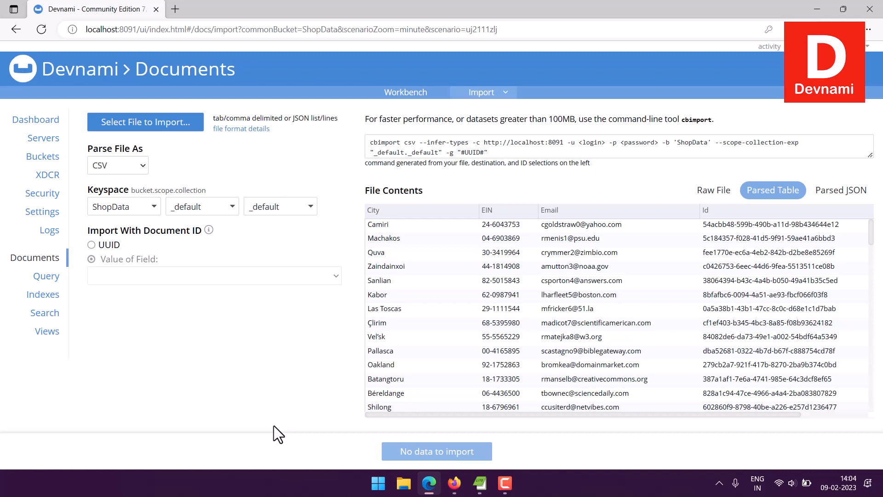
left_click(9, 258)
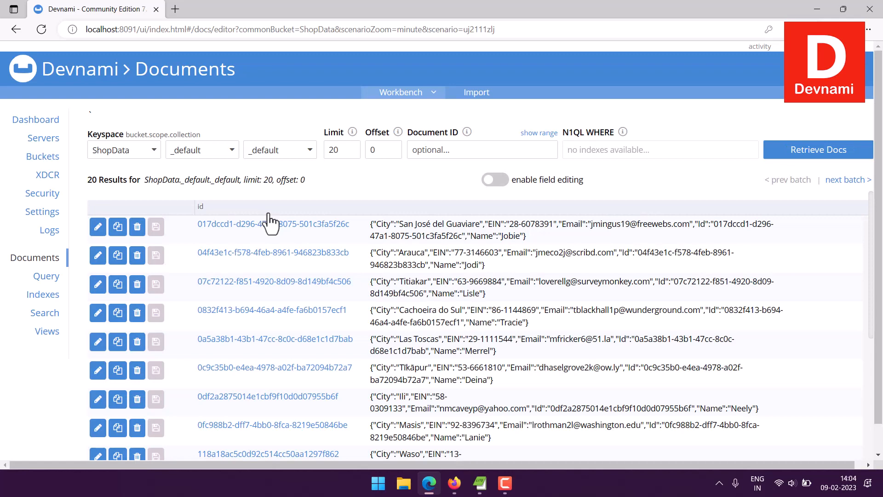
Step: Look through the imported records in the ShopData document list
scroll(483, 274, "down", 5)
scroll(483, 274, "down", 2)
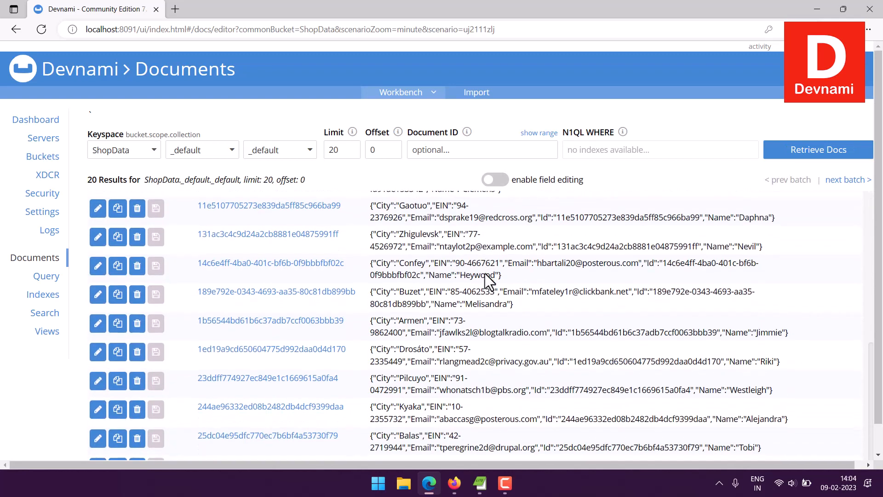
scroll(490, 278, "down", 1)
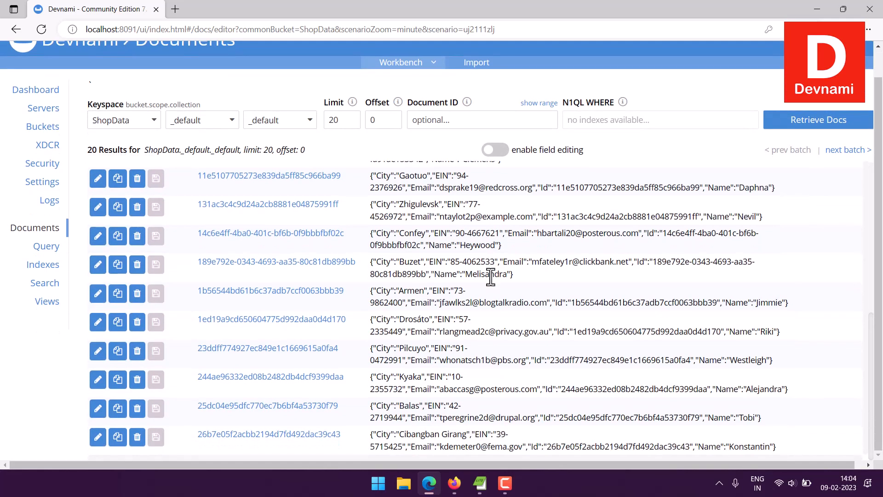
scroll(490, 276, "up", 6)
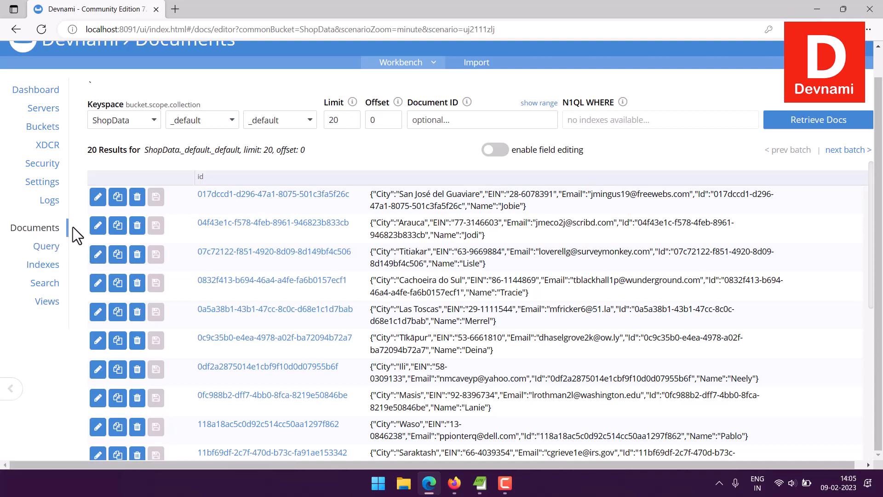
scroll(481, 146, "up", 1)
Step: Open the document import page and check which file formats it can parse
left_click(475, 93)
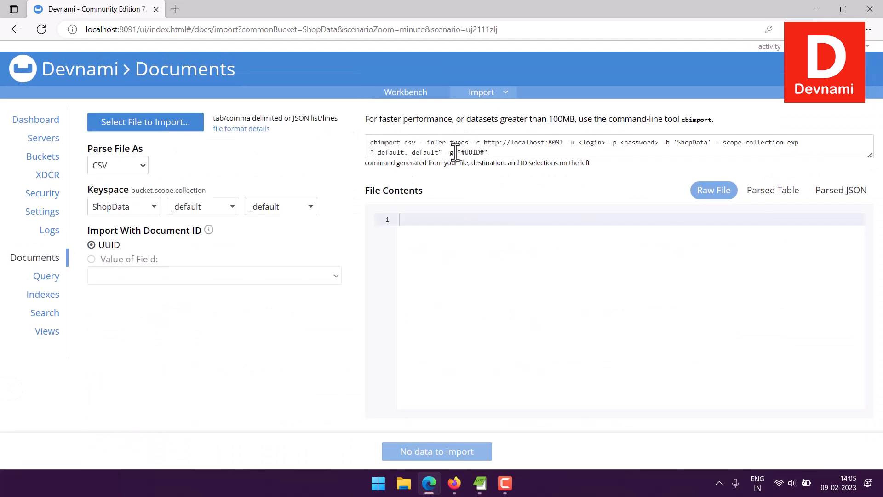
left_click(121, 165)
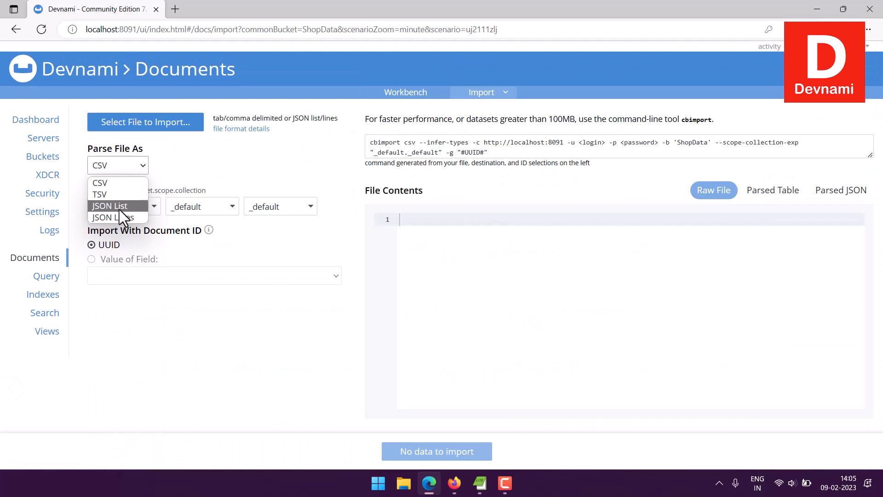
left_click(255, 169)
Step: Switch to Mockaroo, set the output format to Tab-Delimited and preview the generated data
left_click(453, 483)
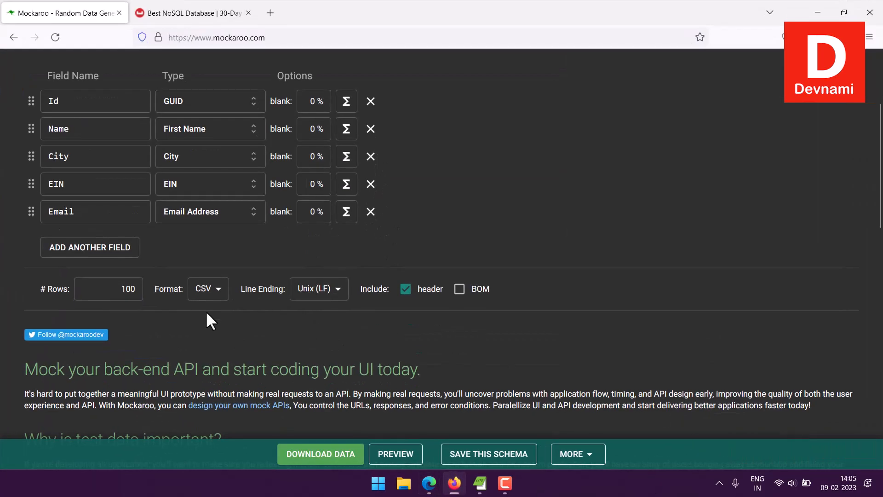
left_click(207, 289)
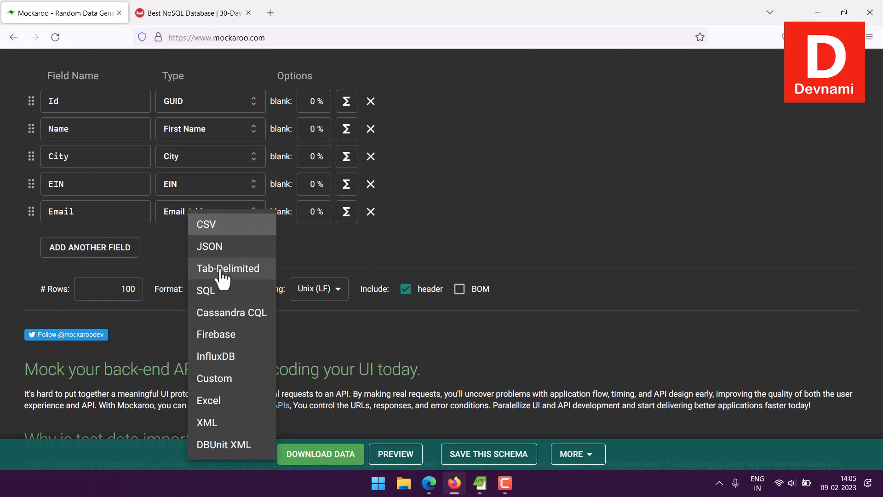
left_click(240, 273)
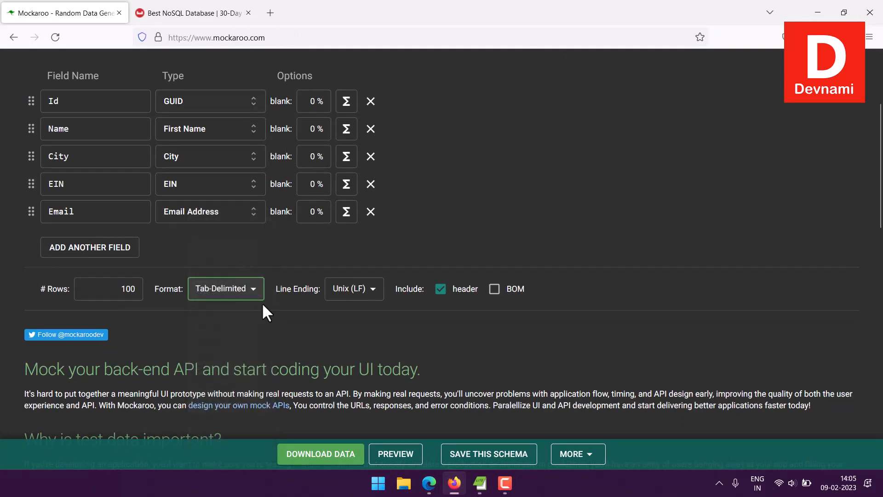
left_click(395, 452)
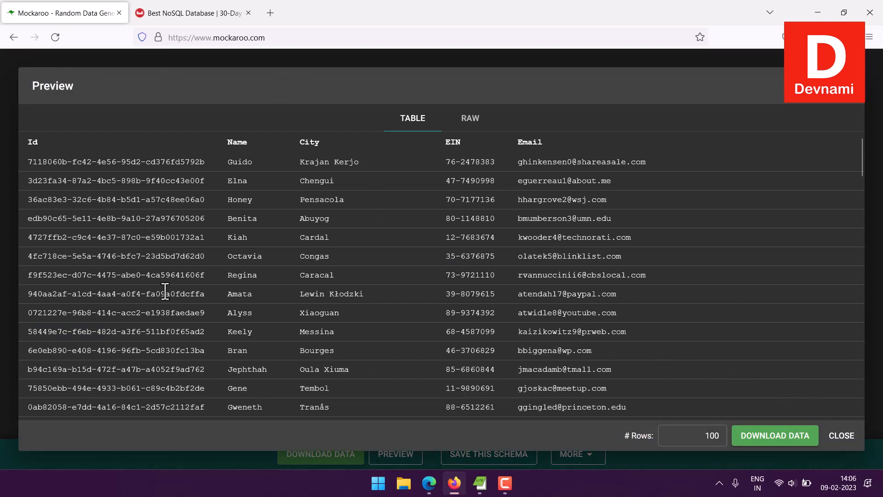
left_click(839, 436)
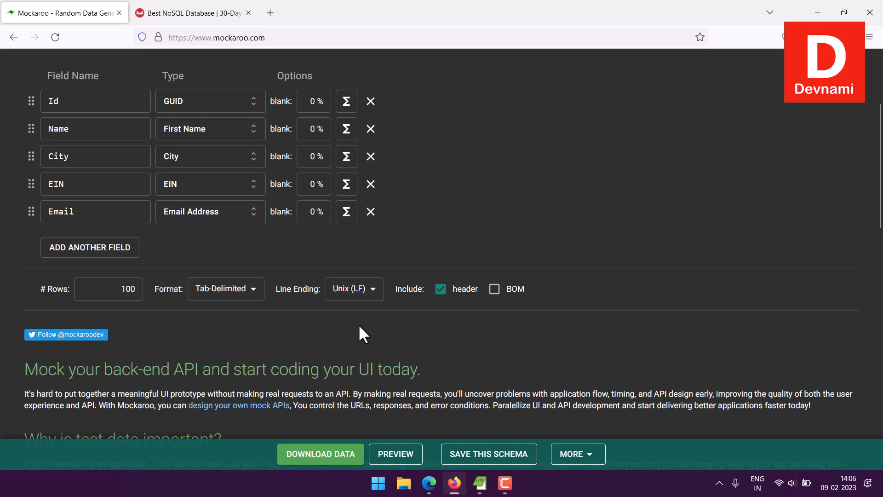
Step: Return to the Couchbase import page and review the file parsing options and the cbimport command-line note
left_click(429, 483)
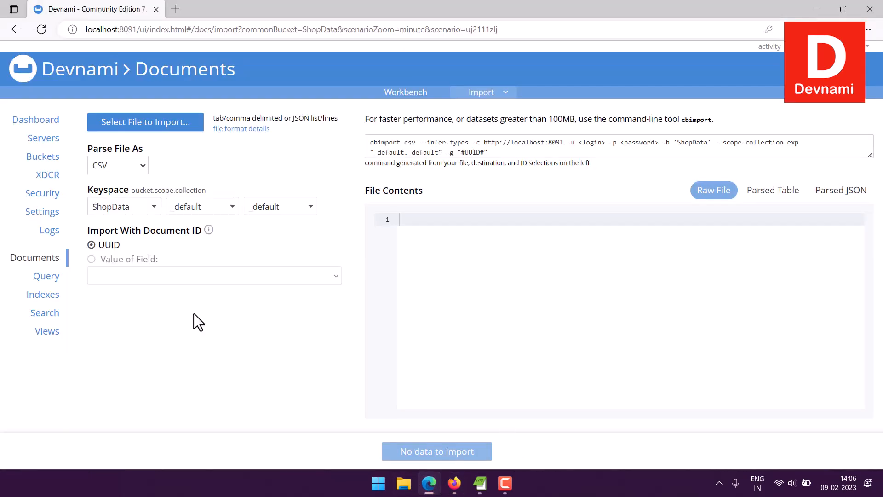
left_click(137, 166)
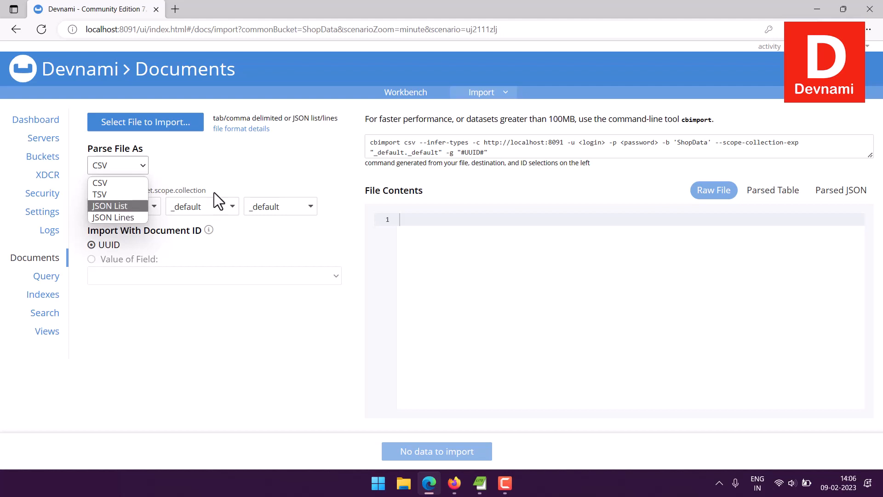
left_click(223, 176)
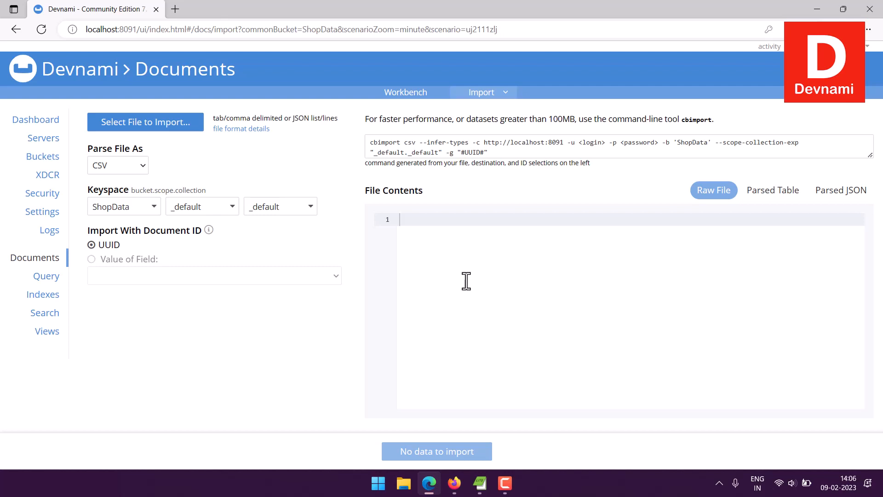
left_click(726, 126)
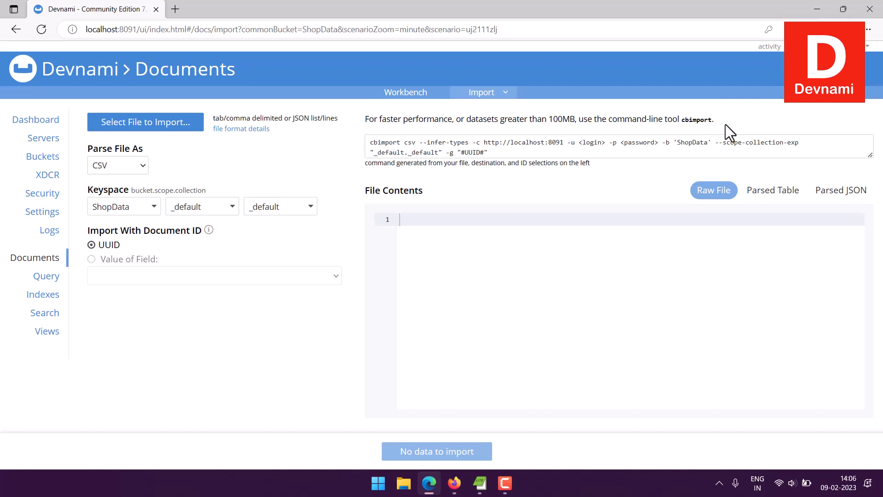